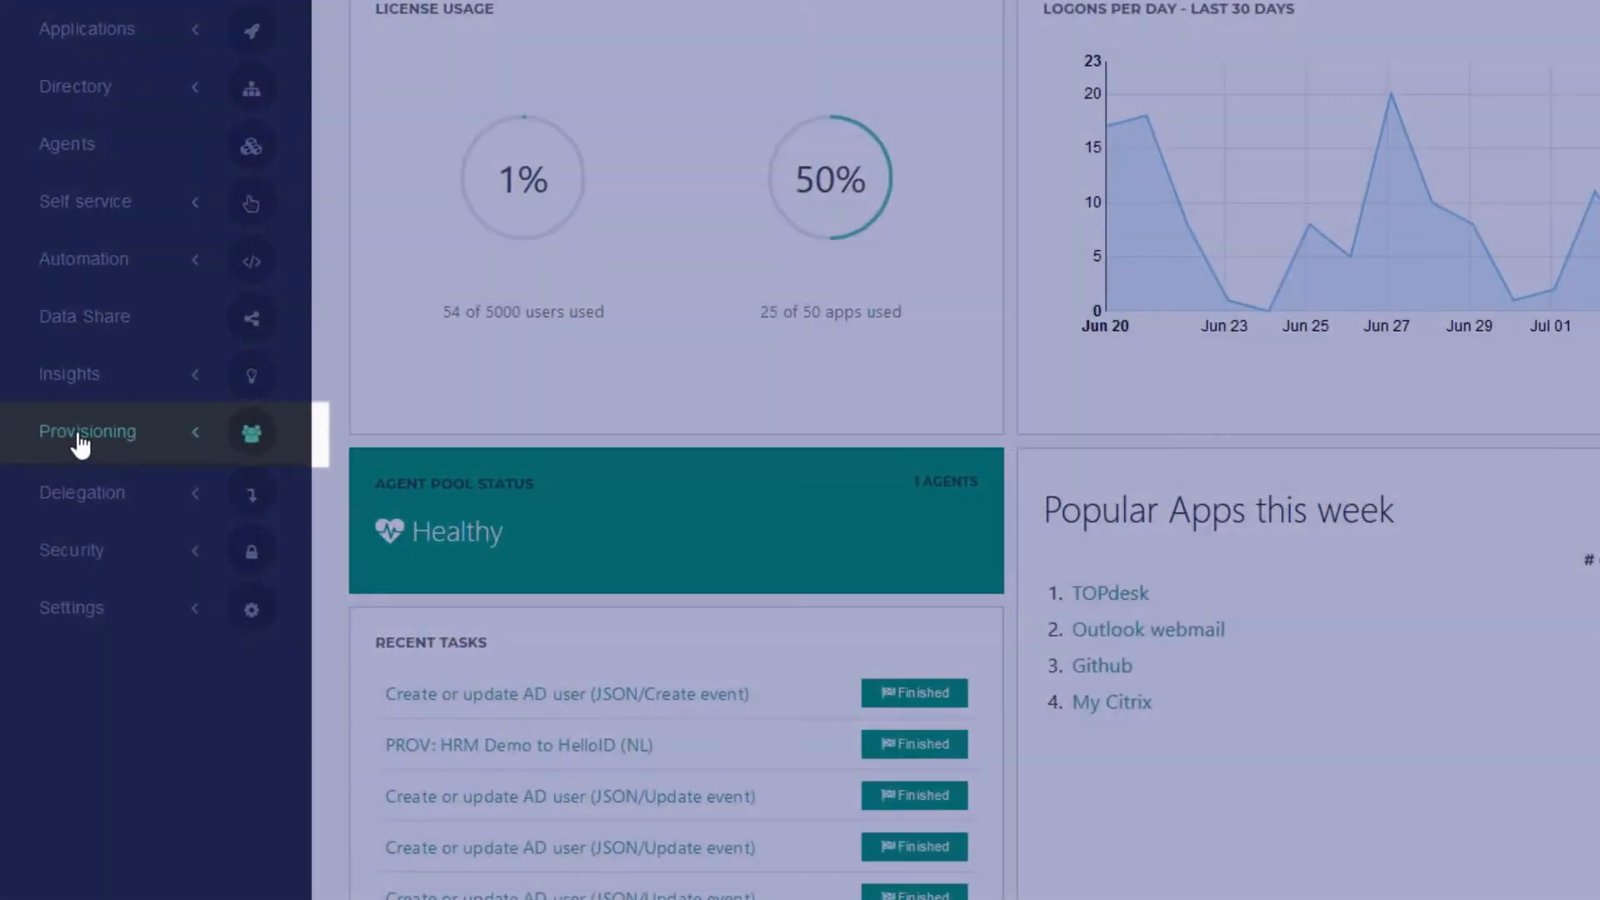
# Open the "PROV: HRM Demo to HelloID (UK)" task associated with the HRM Demo System in provisioning and run it immediately
pyautogui.click(63, 466)
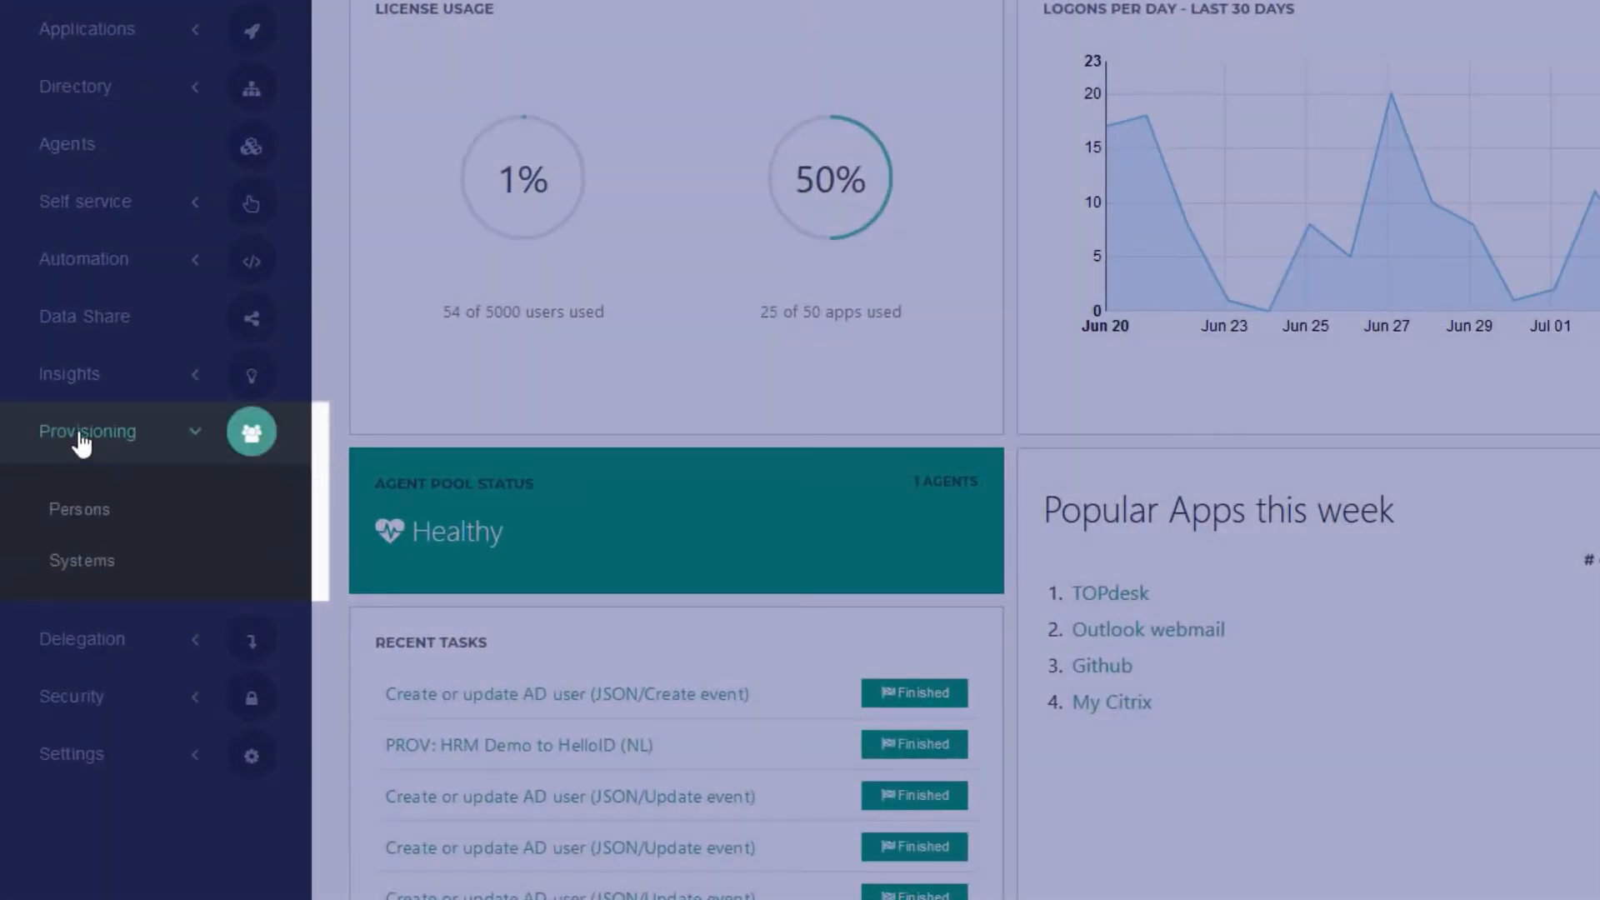
pyautogui.click(79, 571)
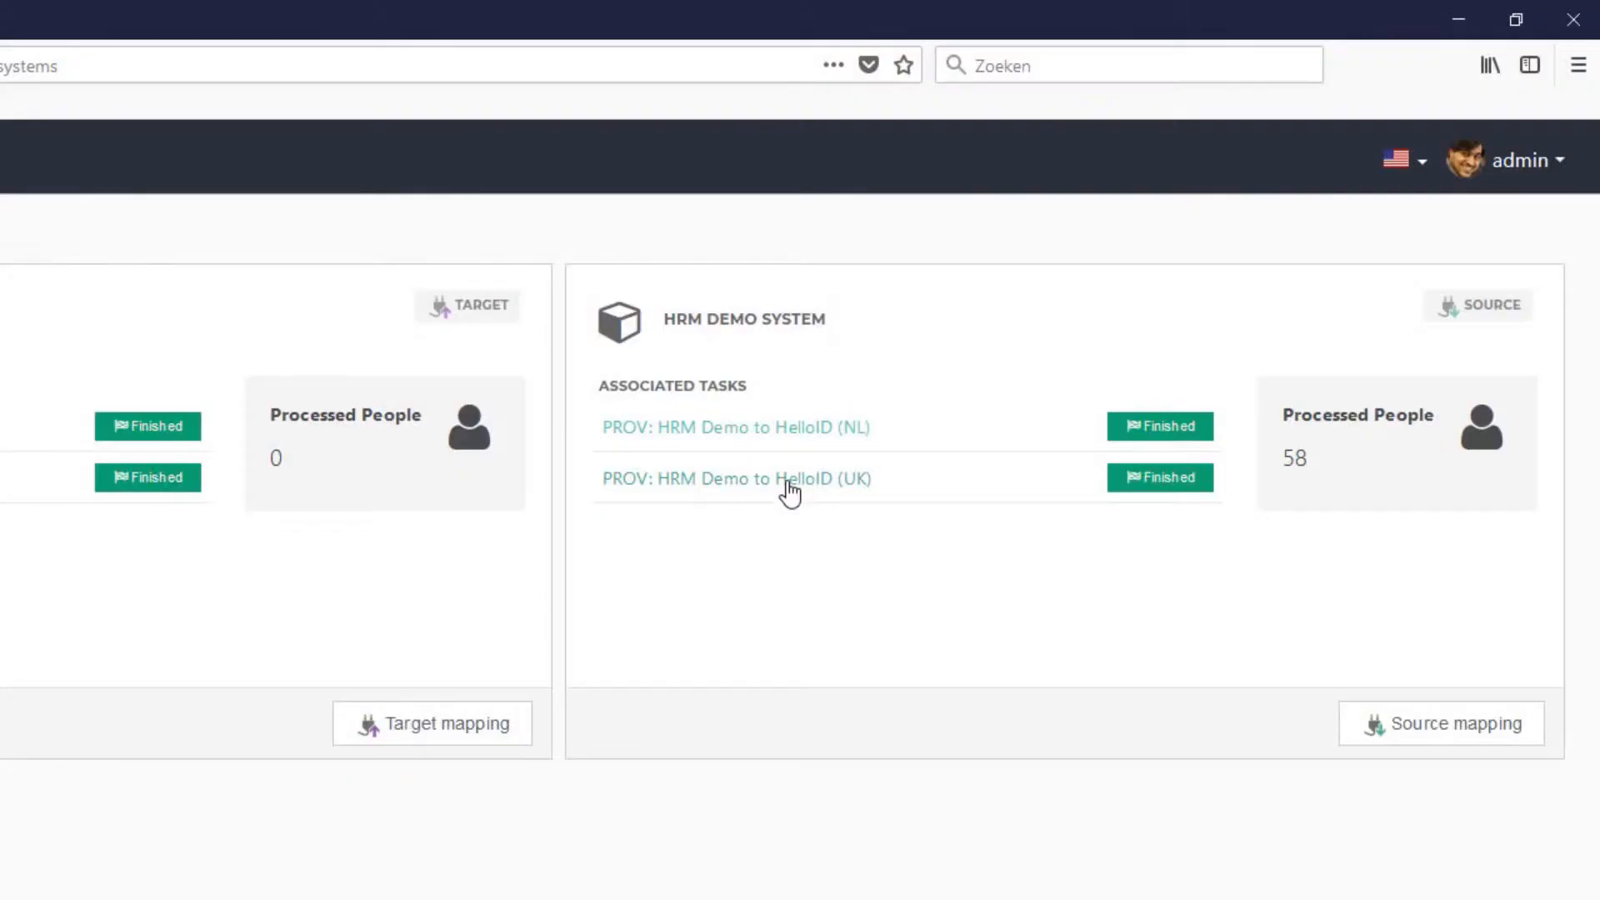
pyautogui.click(787, 483)
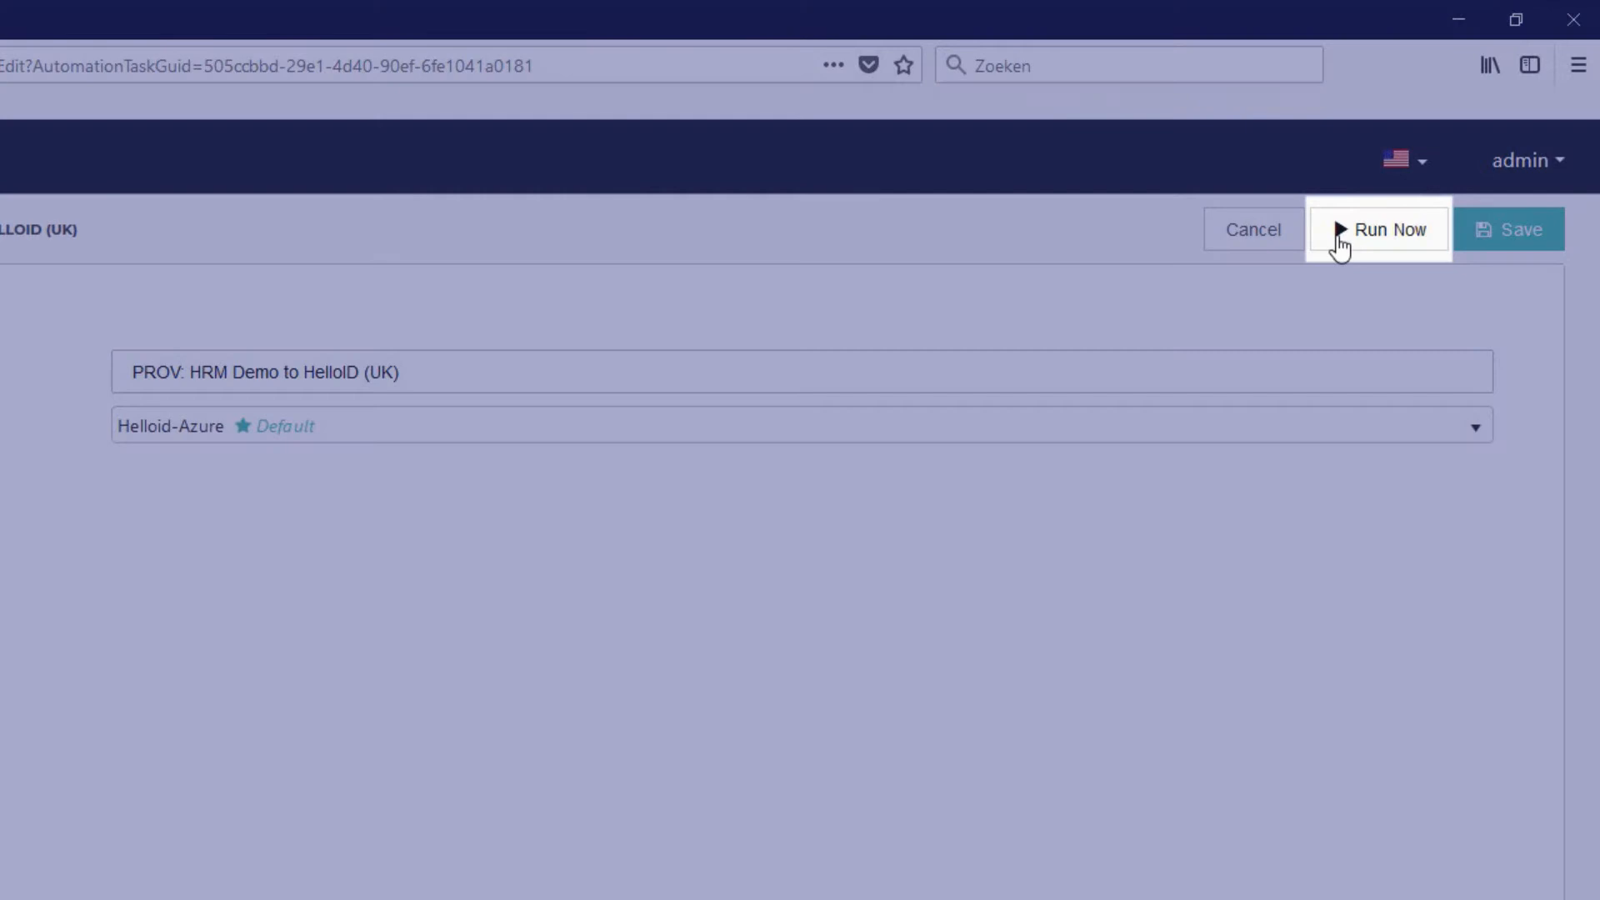
pyautogui.click(1344, 244)
pyautogui.click(725, 303)
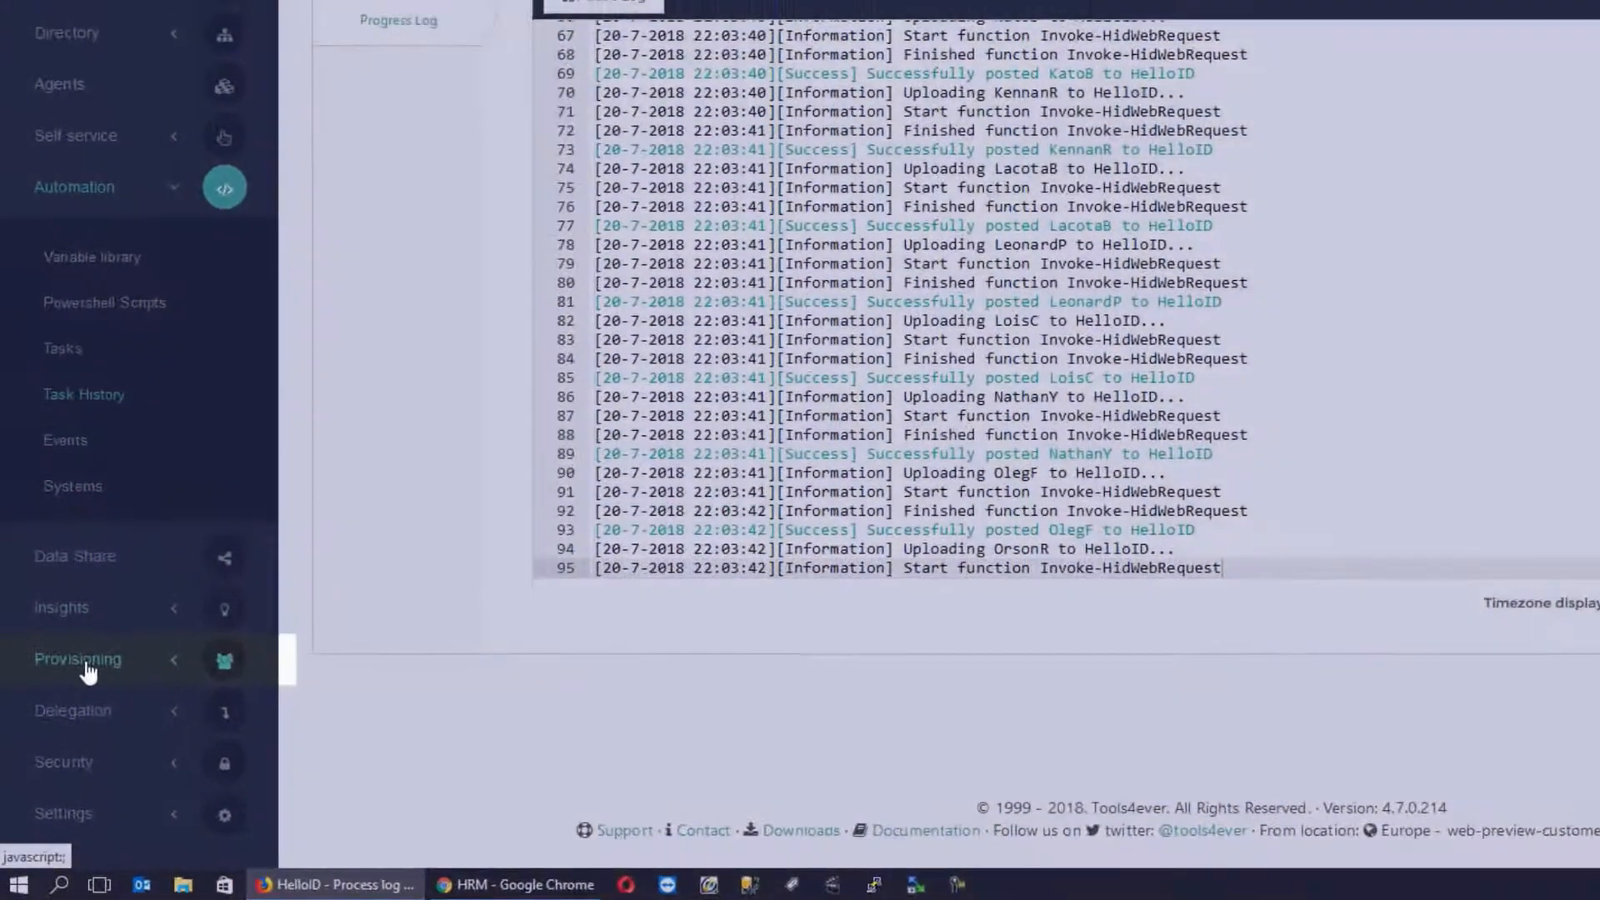
# Review the provisioning persons list and the people processed by the HRM Demo System, and close the affected persons overview
pyautogui.click(58, 726)
pyautogui.click(84, 715)
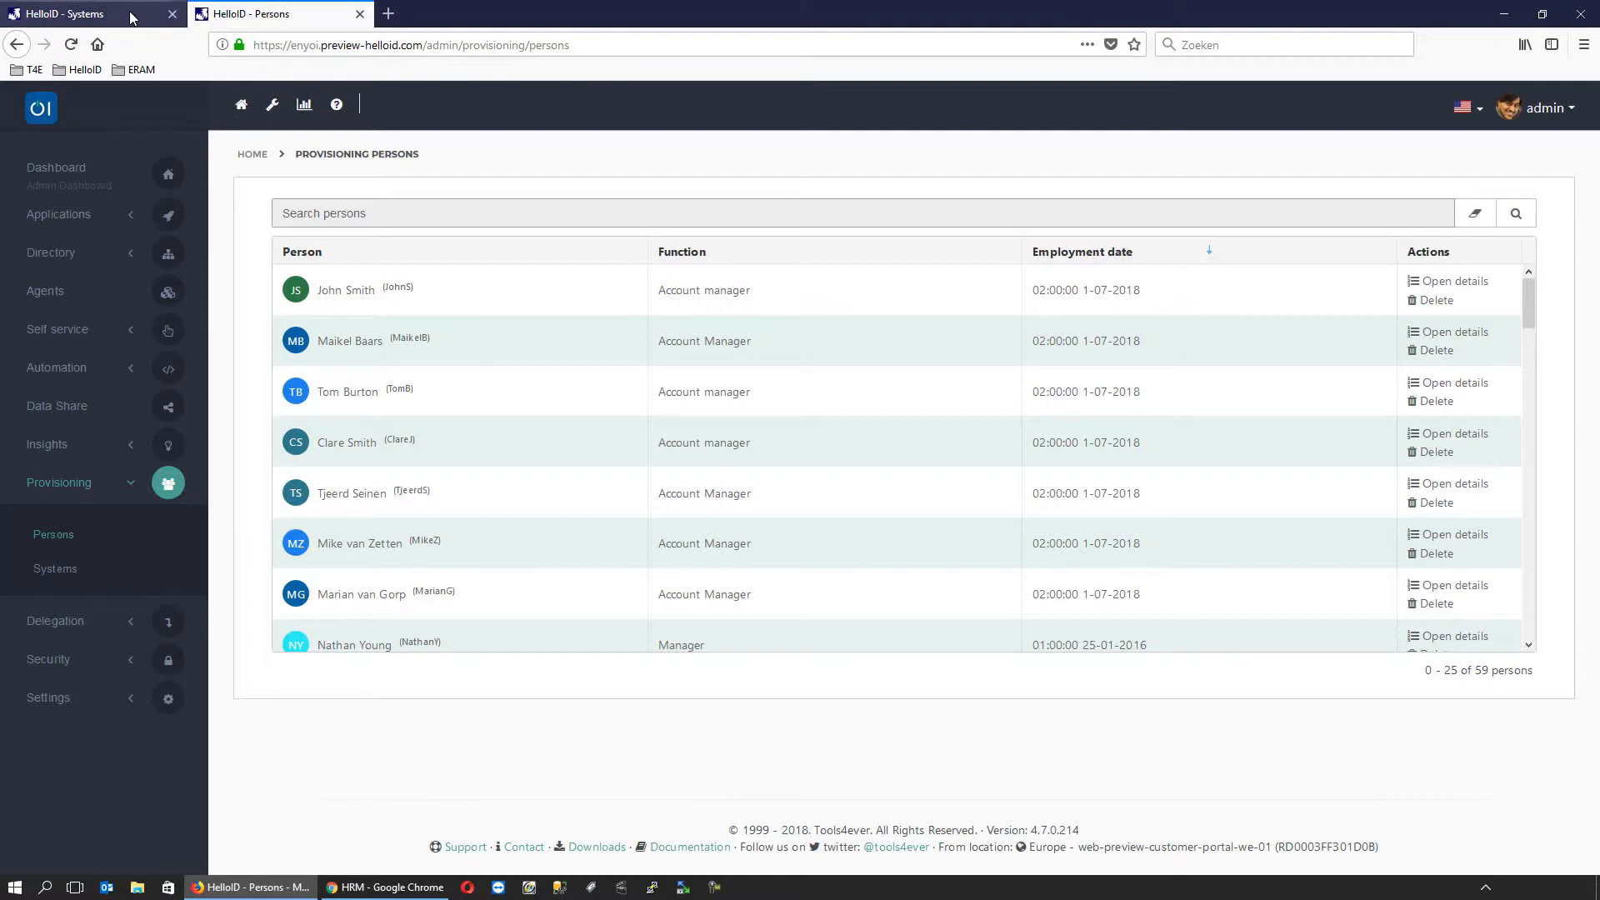
pyautogui.click(134, 13)
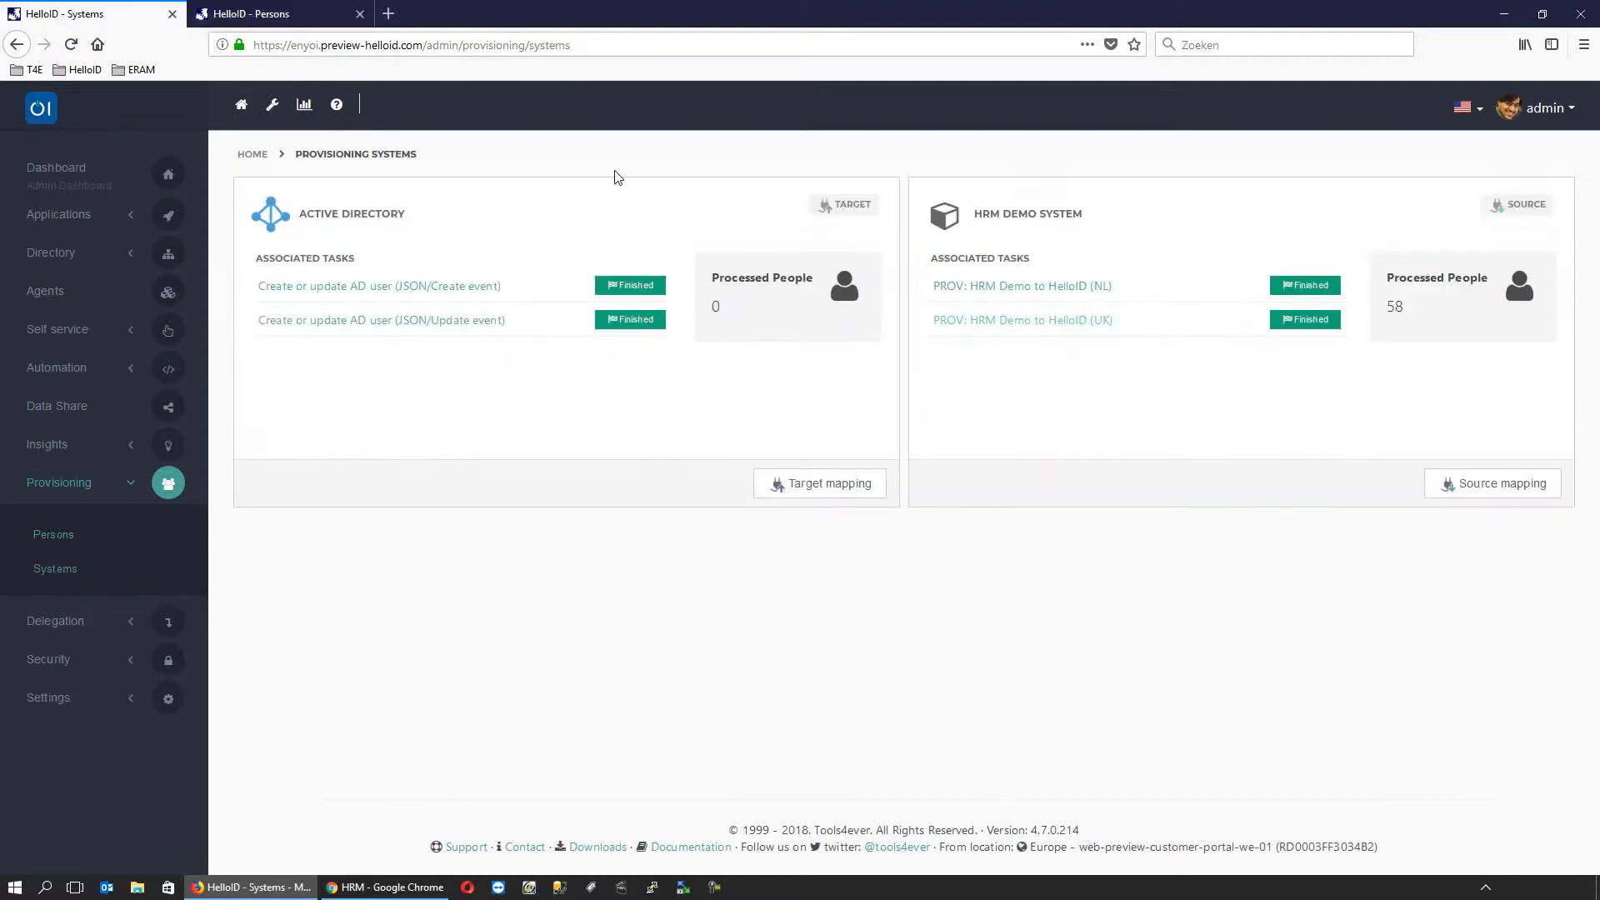
pyautogui.click(1413, 288)
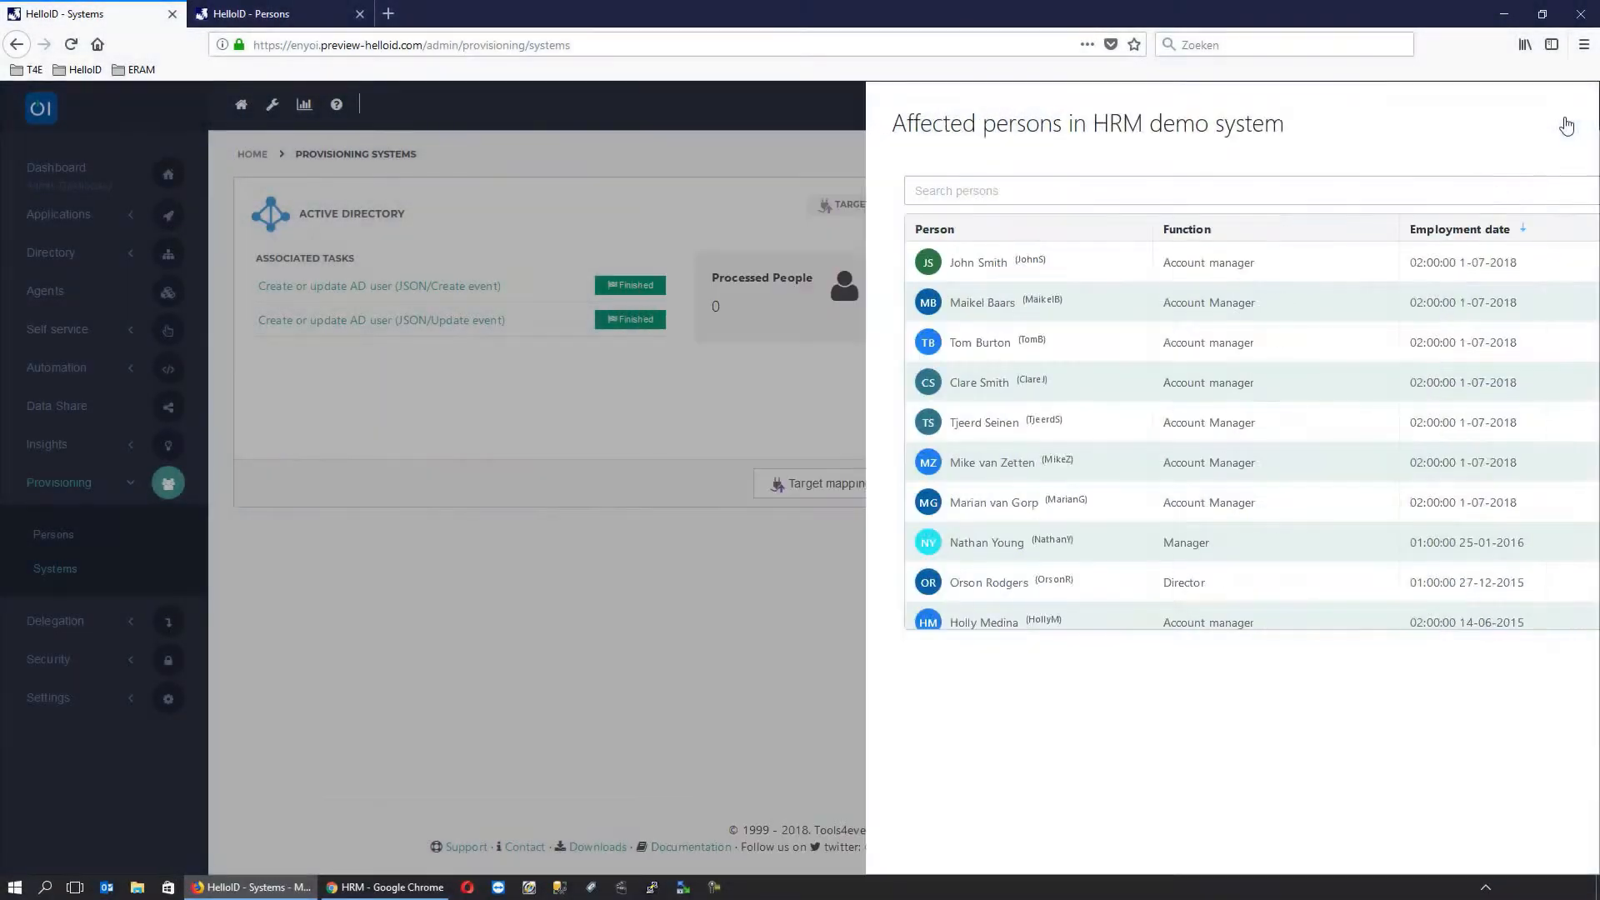
pyautogui.click(1566, 117)
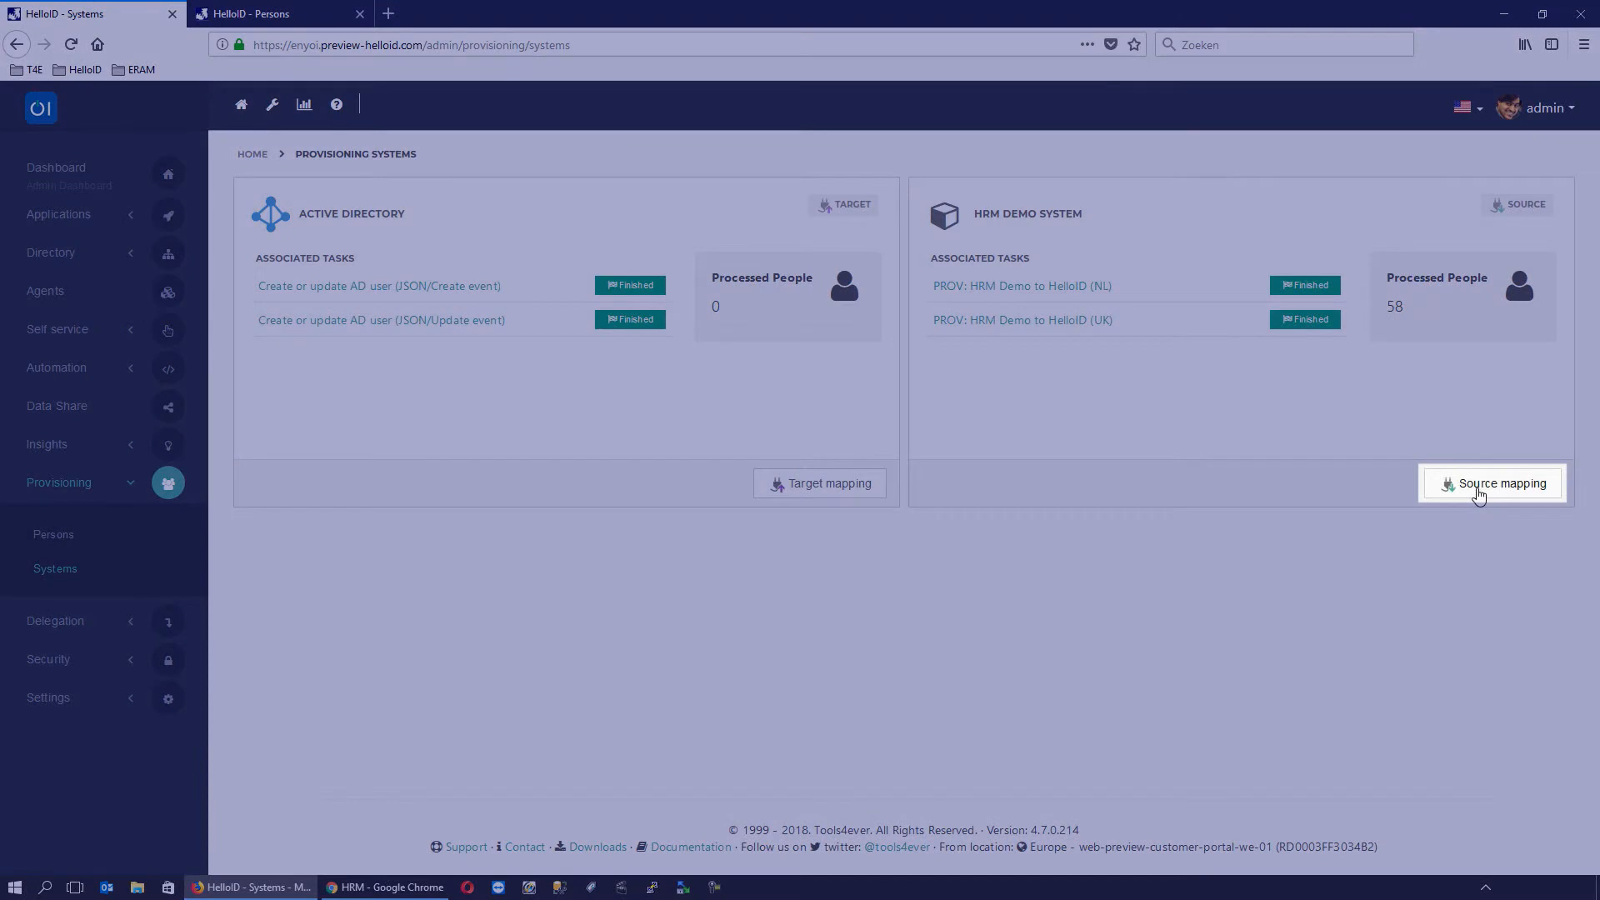
# Examine the source mapping of the HRM Demo System and the contact attributes in its preview
pyautogui.click(1478, 492)
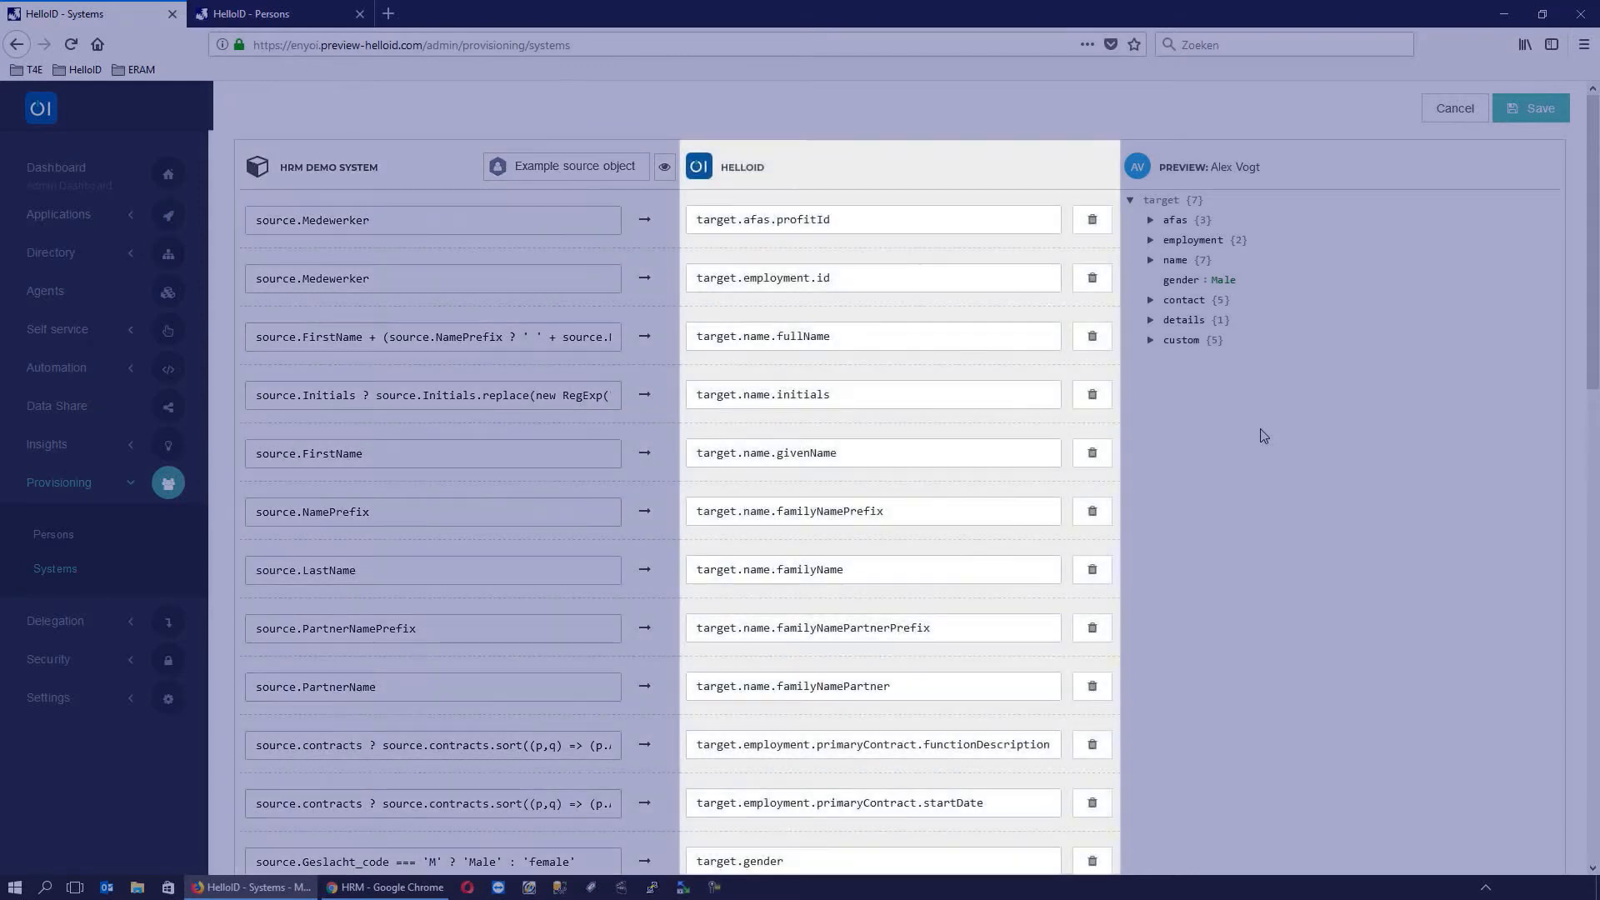
pyautogui.click(1150, 302)
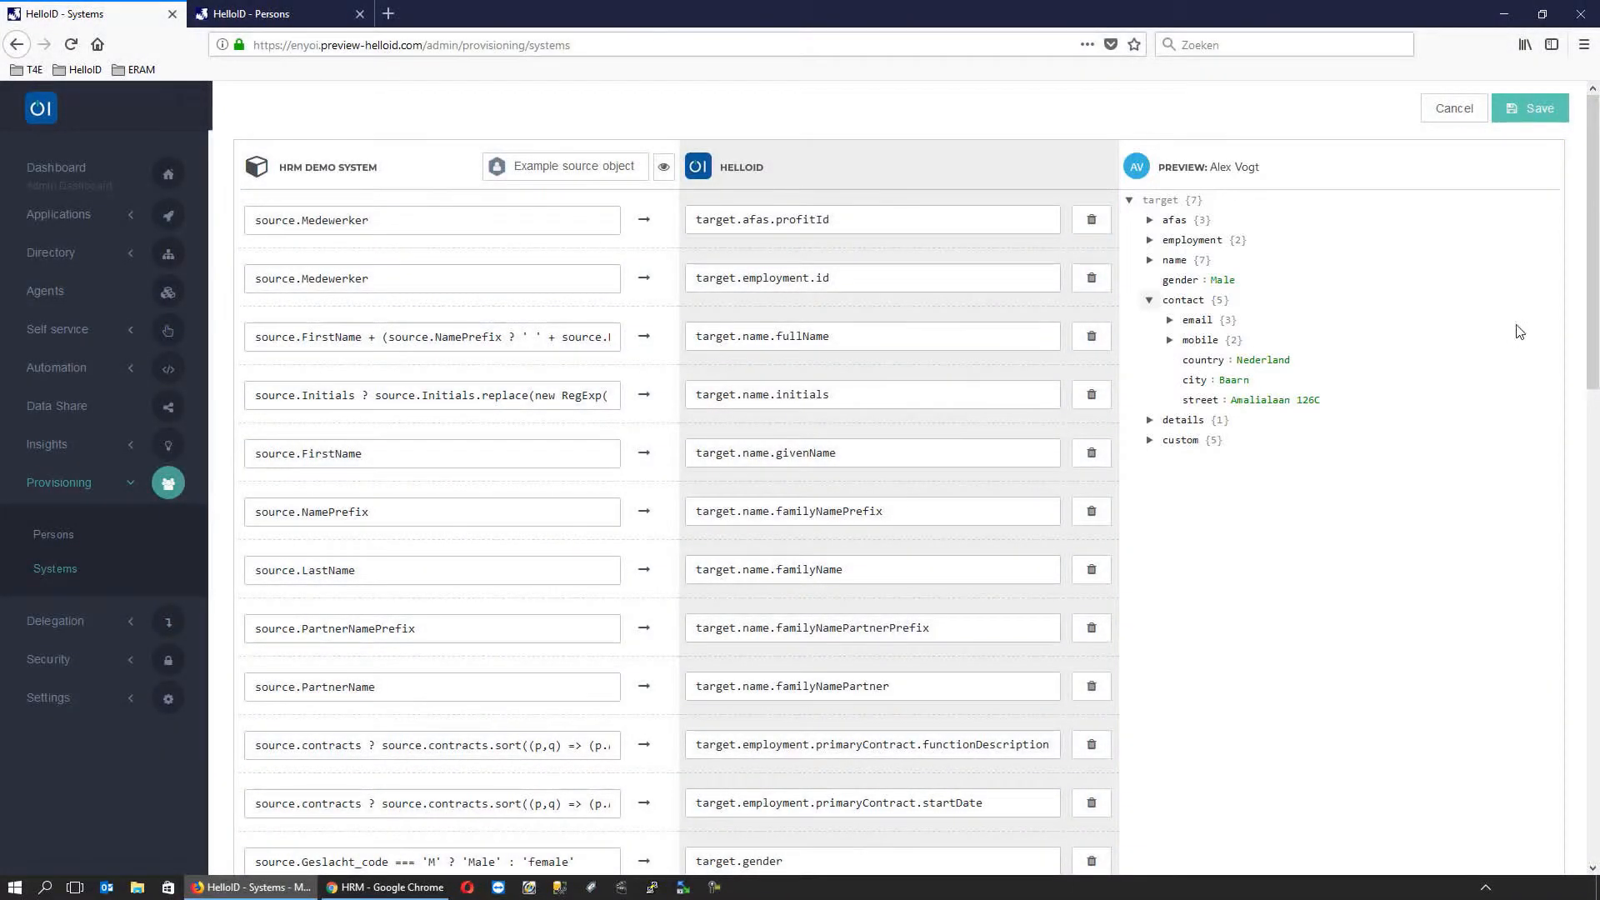
# Try adding an empty rule to the end of the HRM Demo System source mapping, and leave the mapping without saving
pyautogui.scroll(-2, 1596, 388)
pyautogui.scroll(-5, 1596, 387)
pyautogui.click(1092, 829)
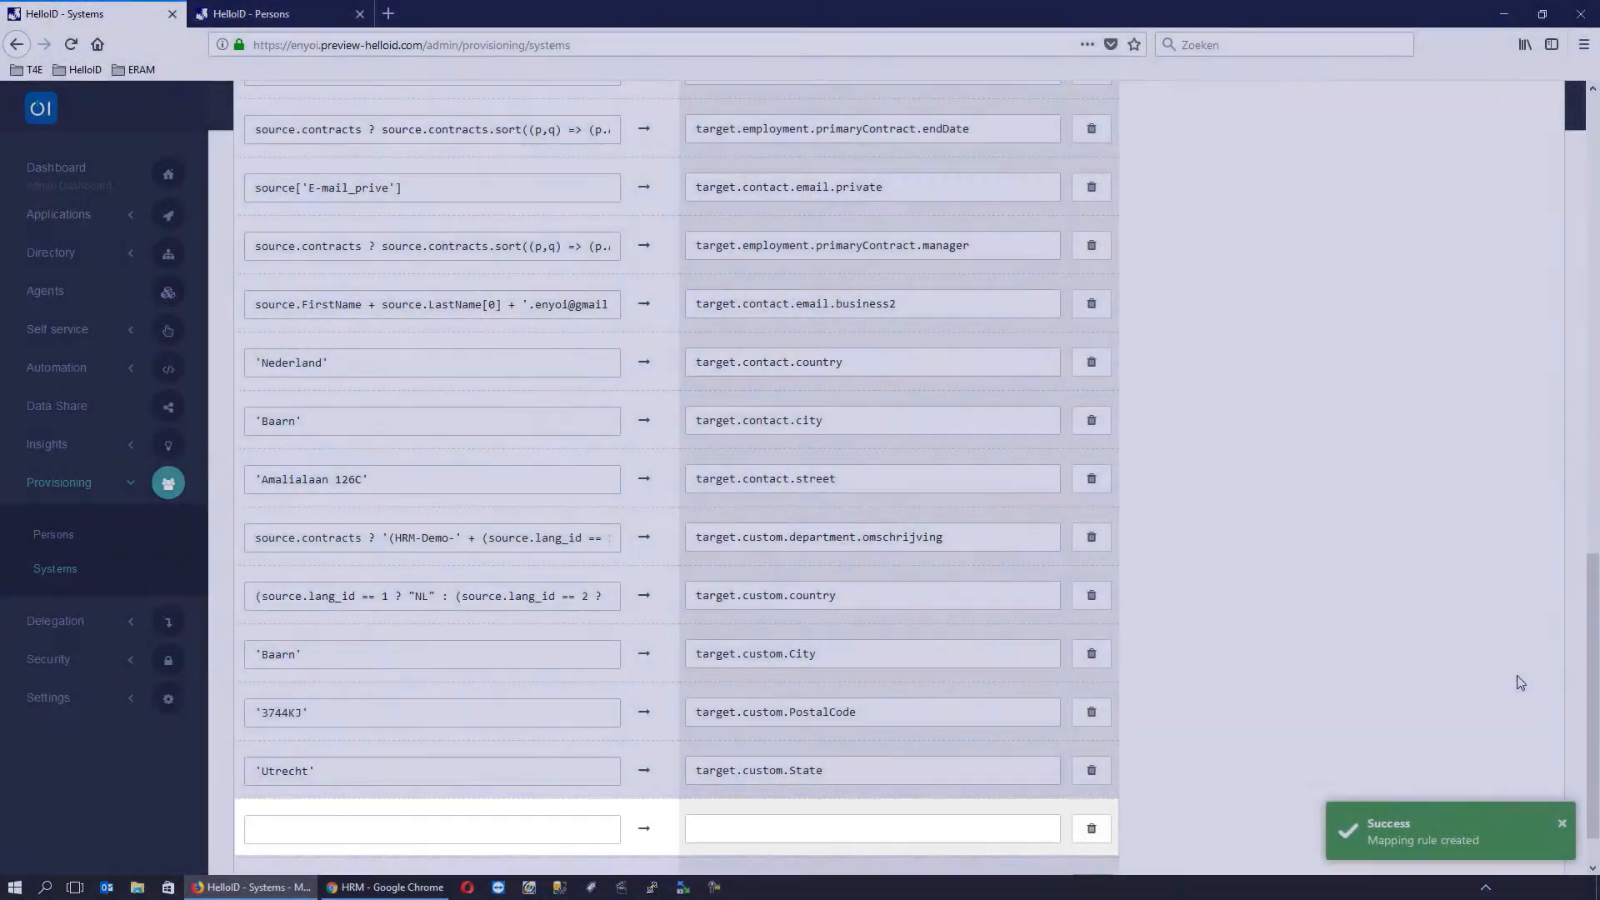
pyautogui.scroll(4, 1595, 546)
pyautogui.scroll(8, 1594, 546)
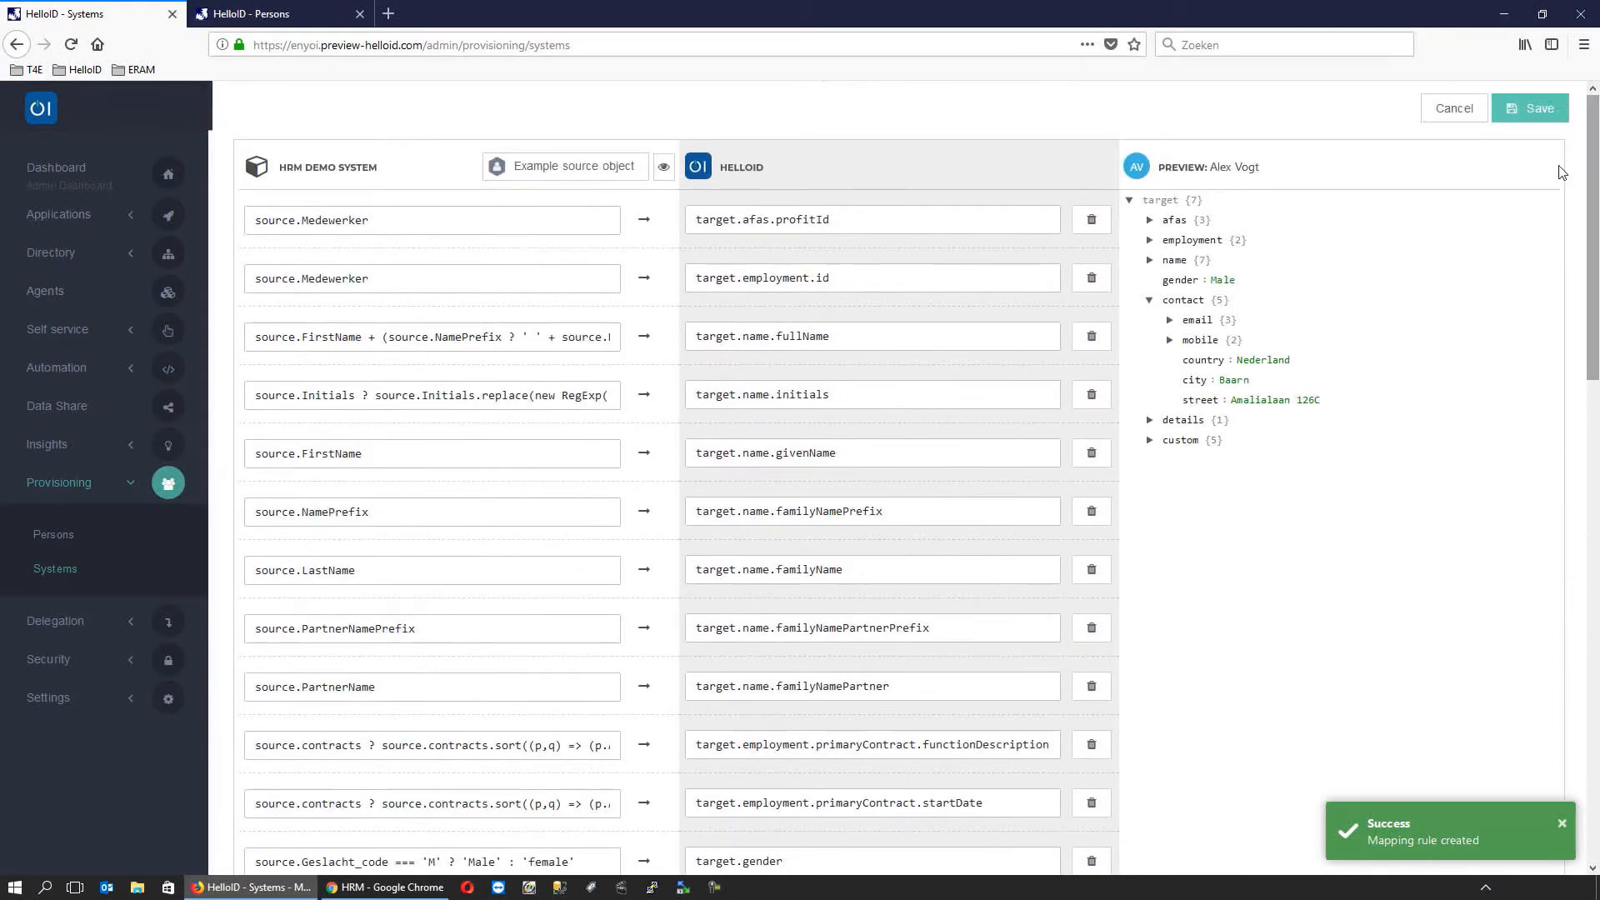
pyautogui.click(1451, 115)
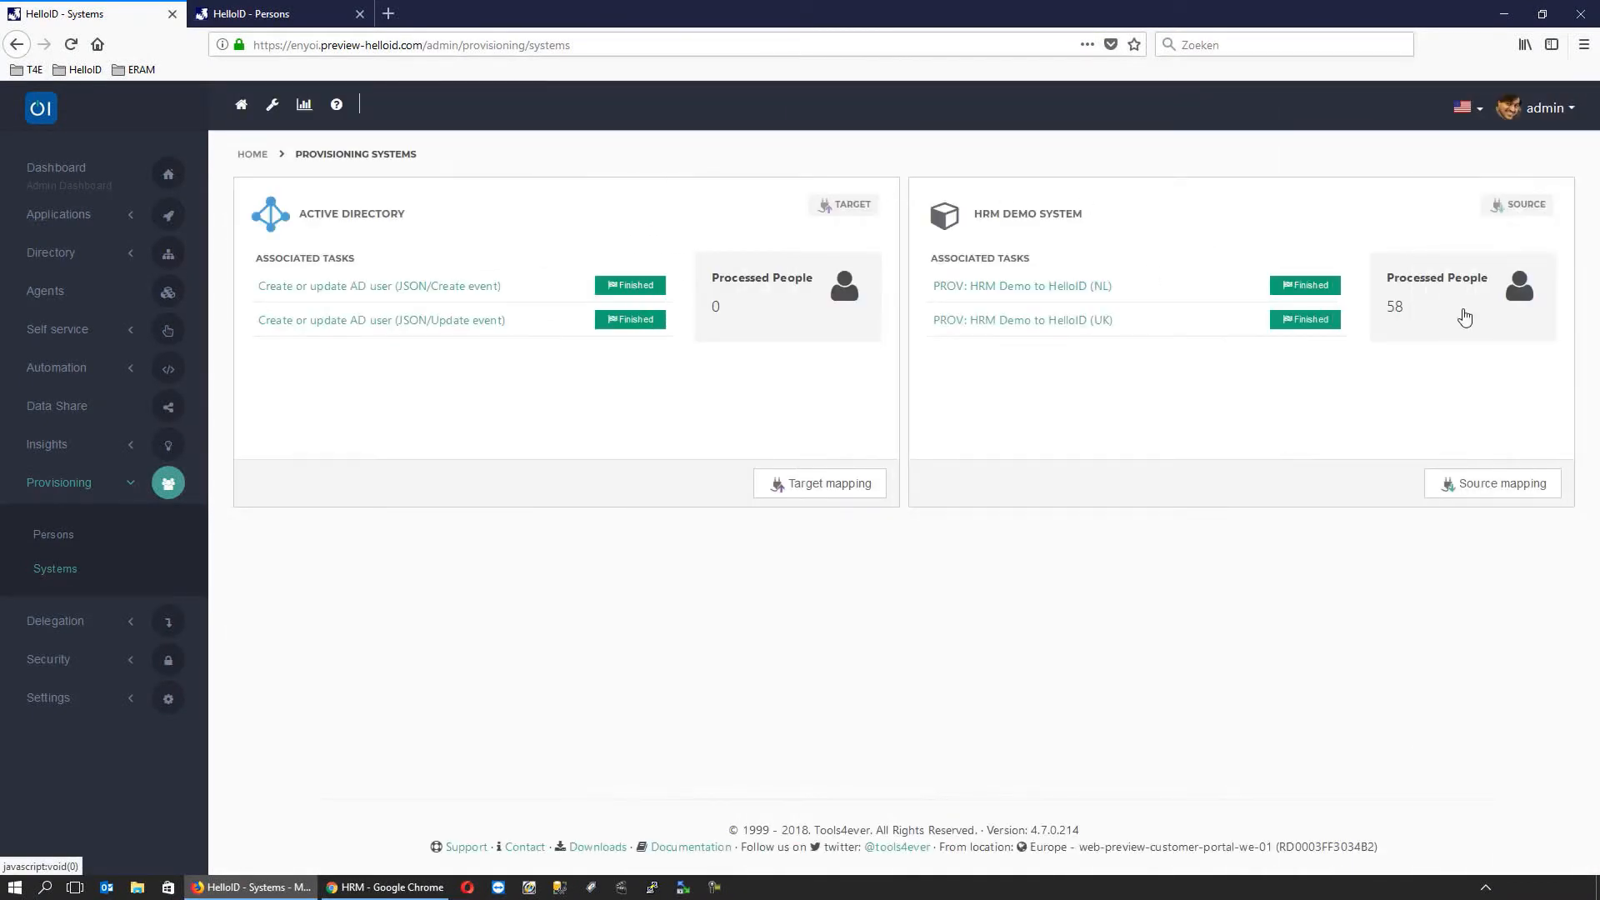
# View the details and history of the first person processed by the HRM Demo System
pyautogui.click(1464, 314)
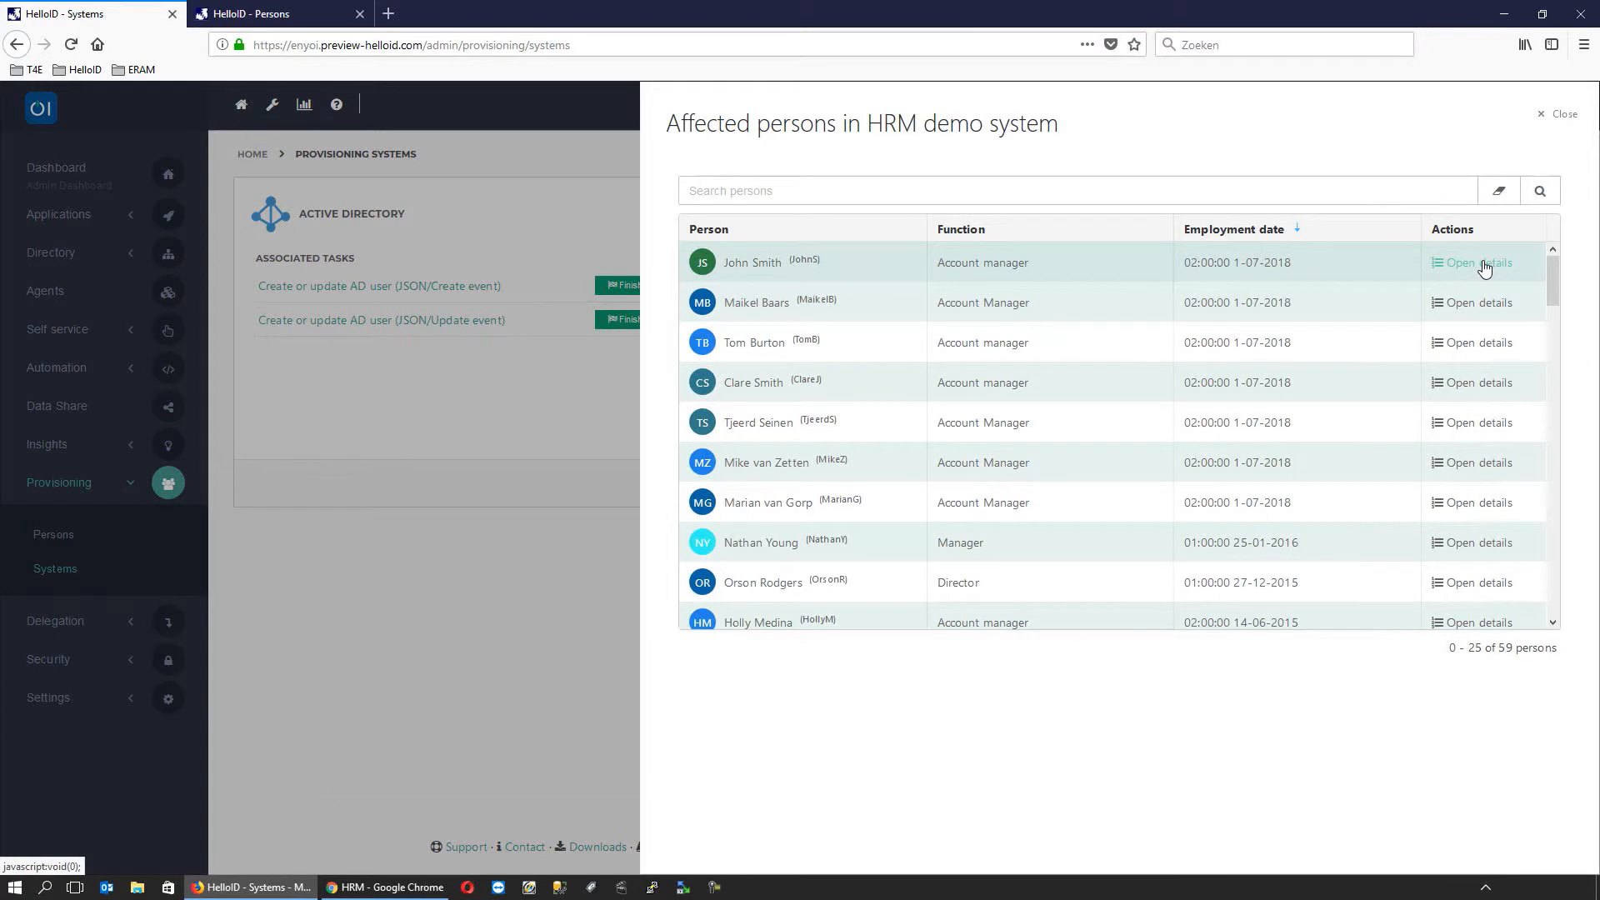
pyautogui.click(1485, 265)
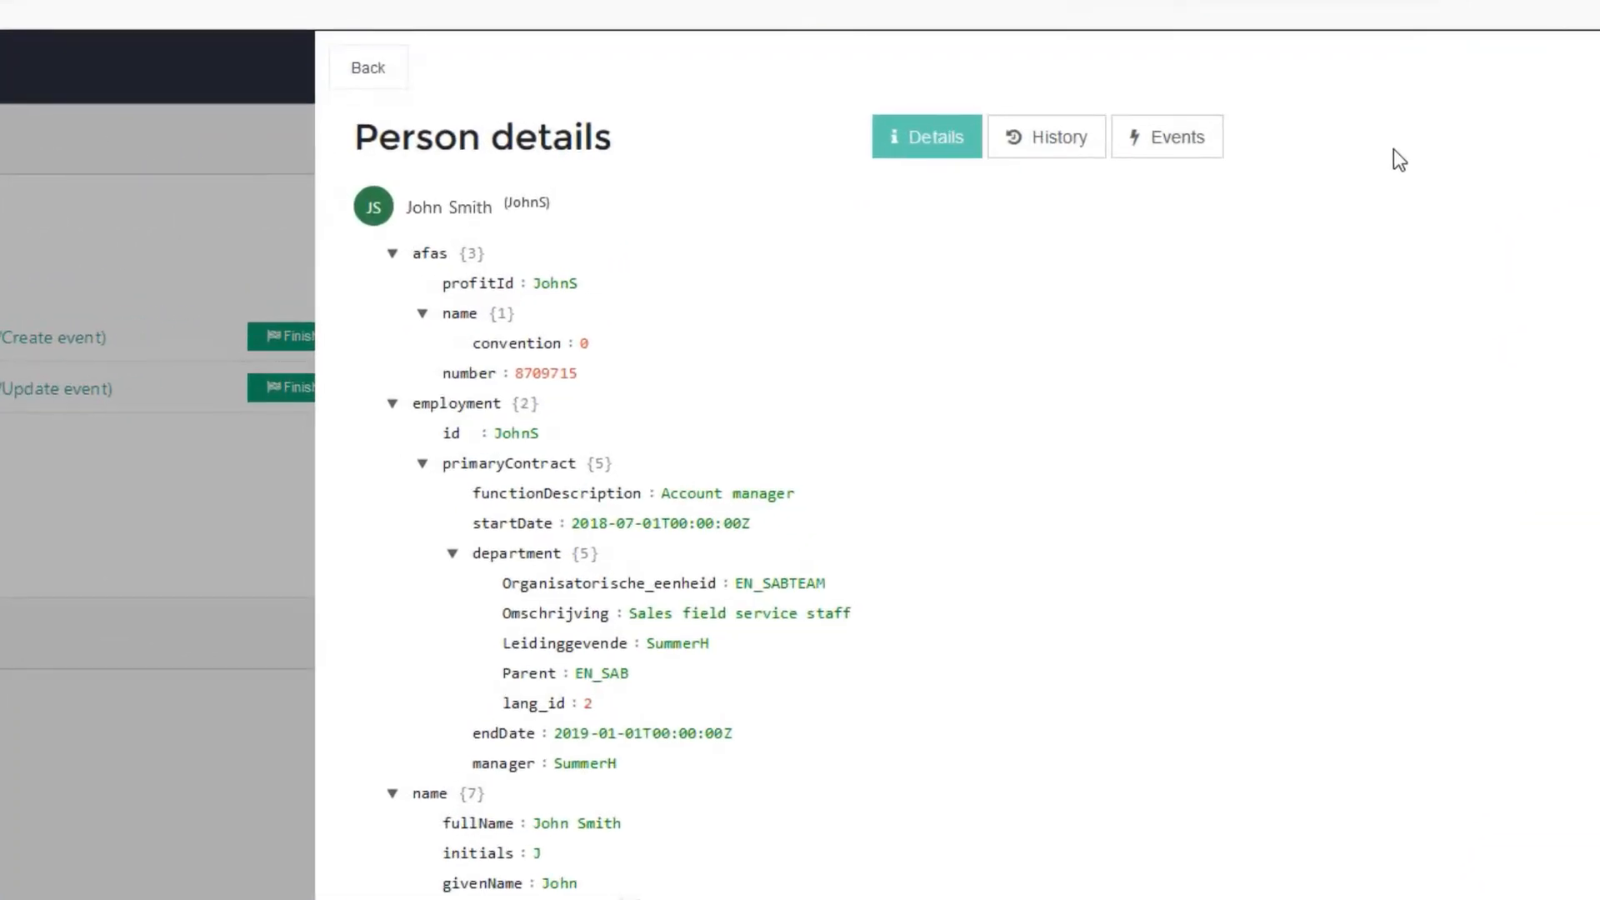
pyautogui.click(1047, 150)
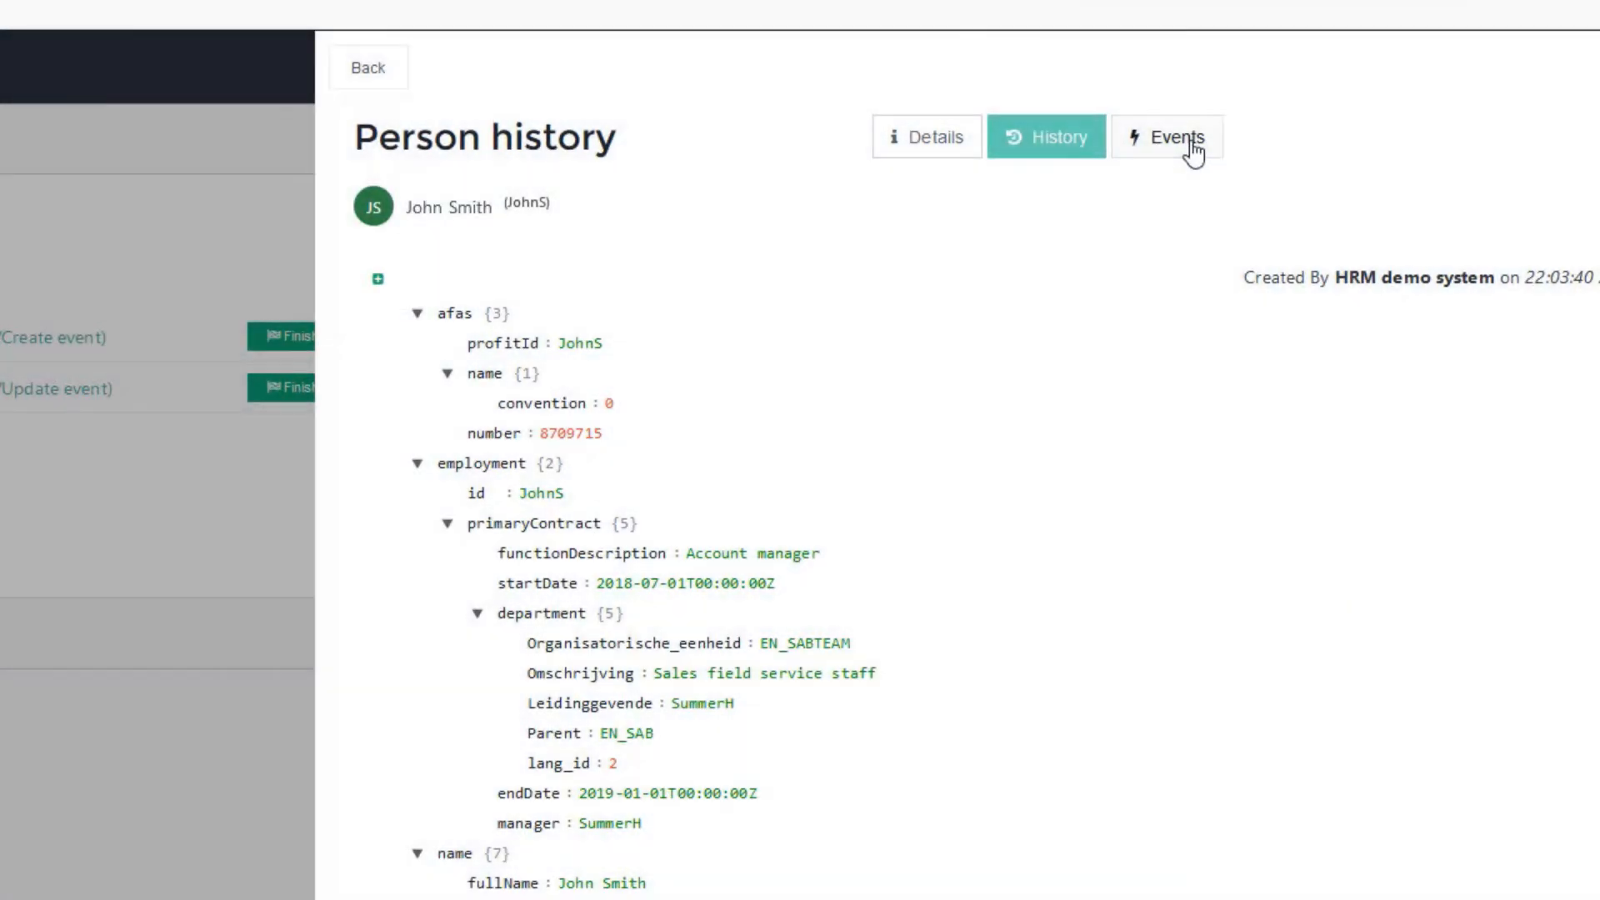
# Inspect the person's creation event and the progress log of its "Create or update AD user (JSON/Create event)" task
pyautogui.click(1194, 152)
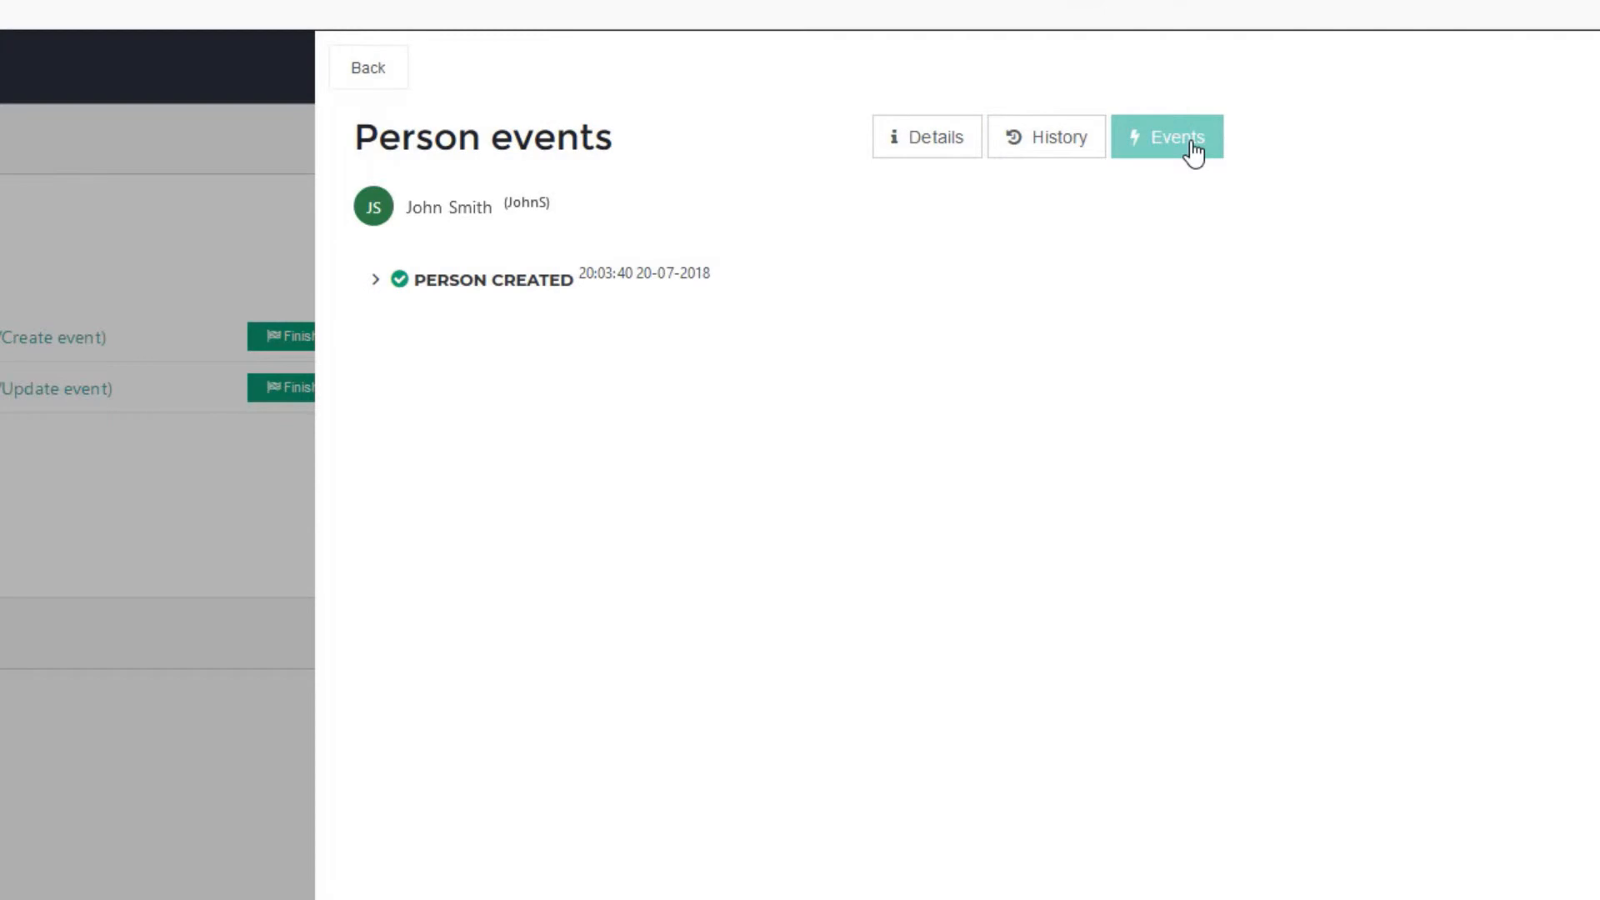
pyautogui.click(376, 281)
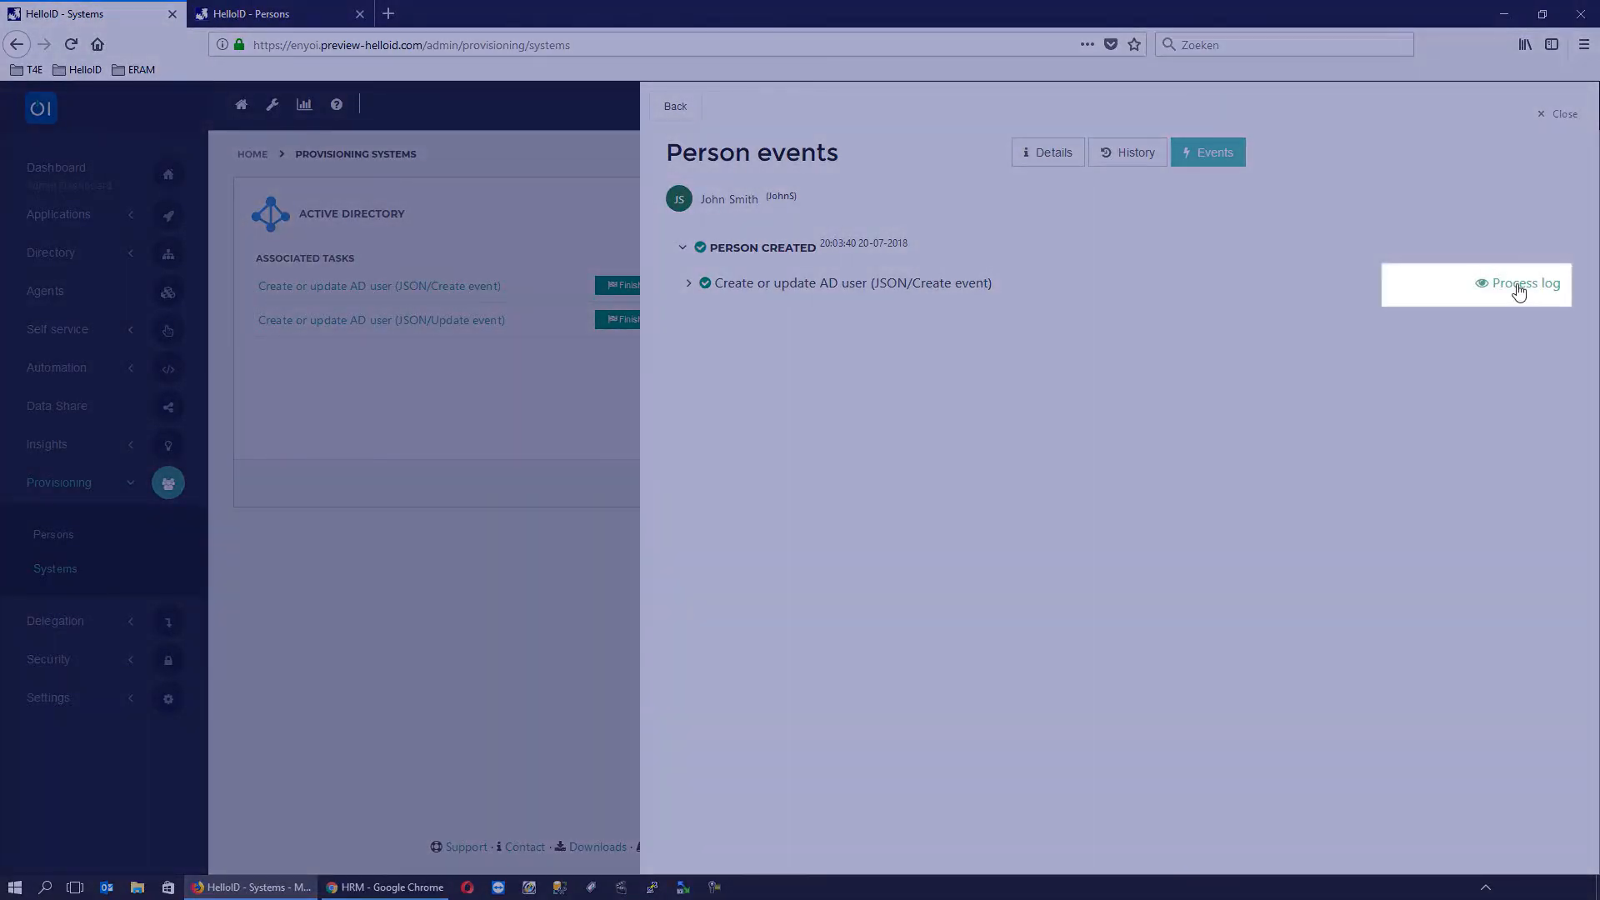
pyautogui.click(1519, 288)
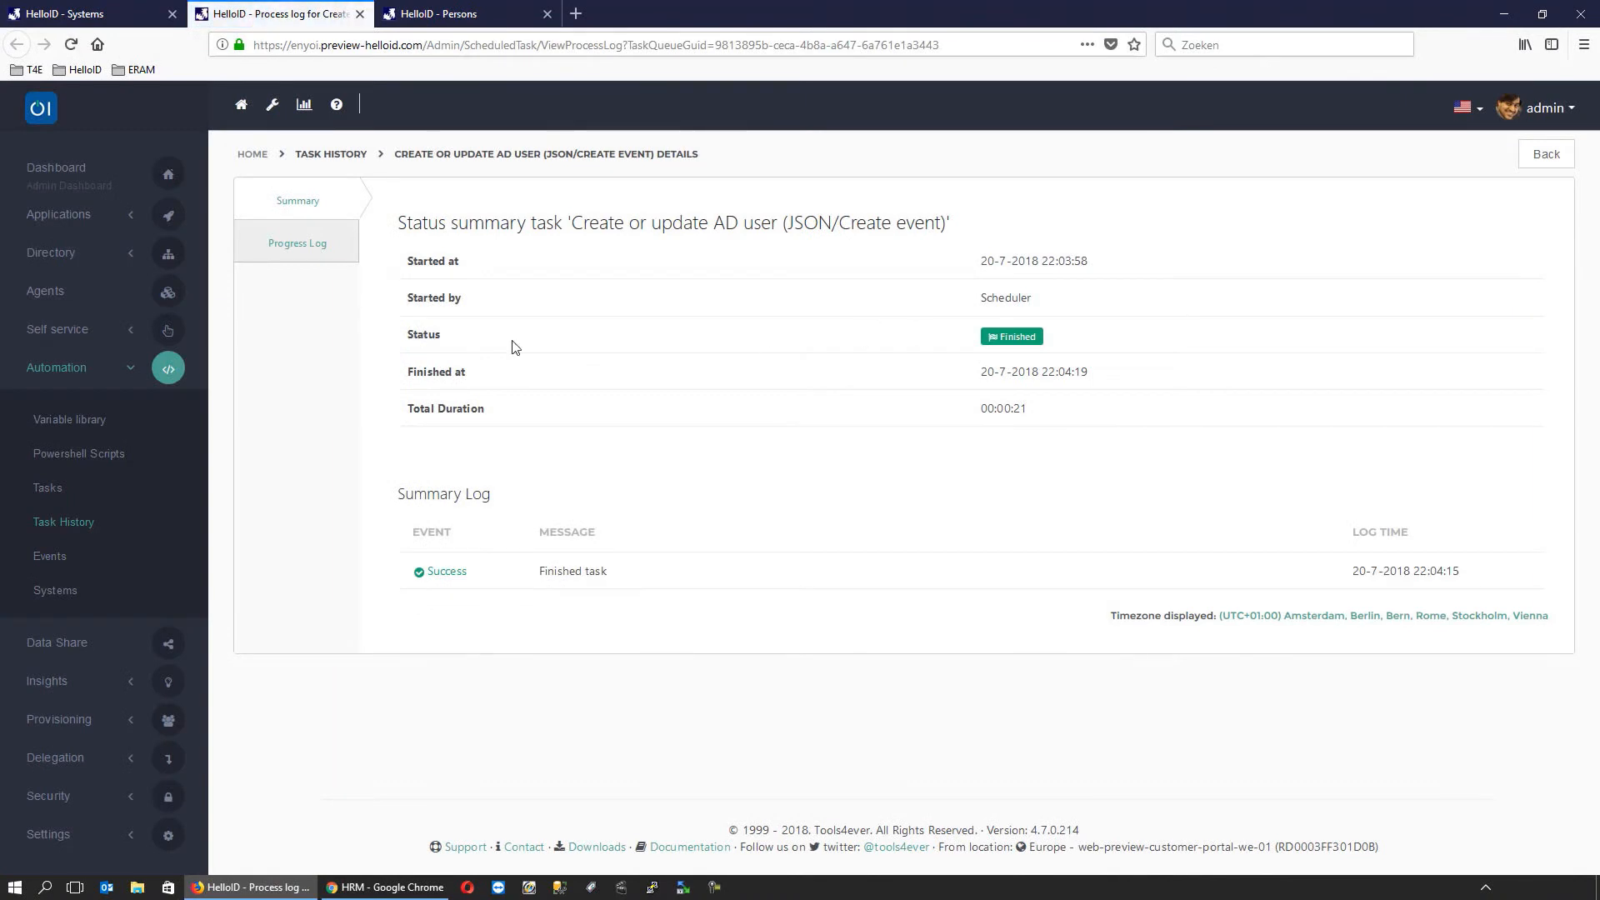
pyautogui.click(324, 260)
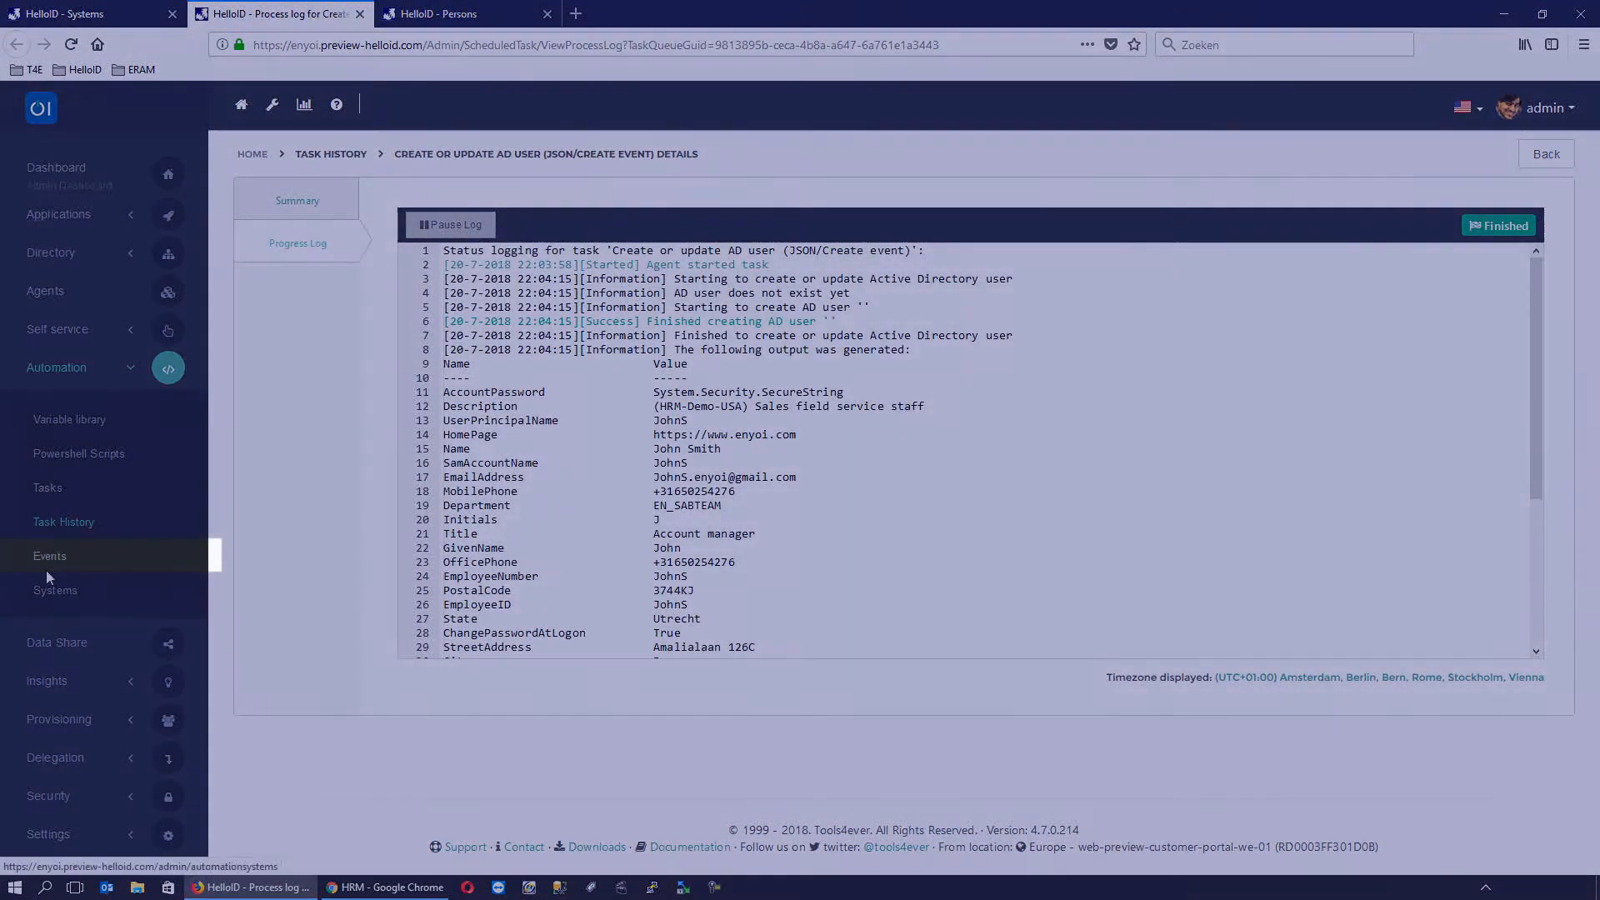
# Review the settings of the "Create or update AD user (JSON/Create event)" task under the Person Created automation event, without changing them
pyautogui.click(48, 563)
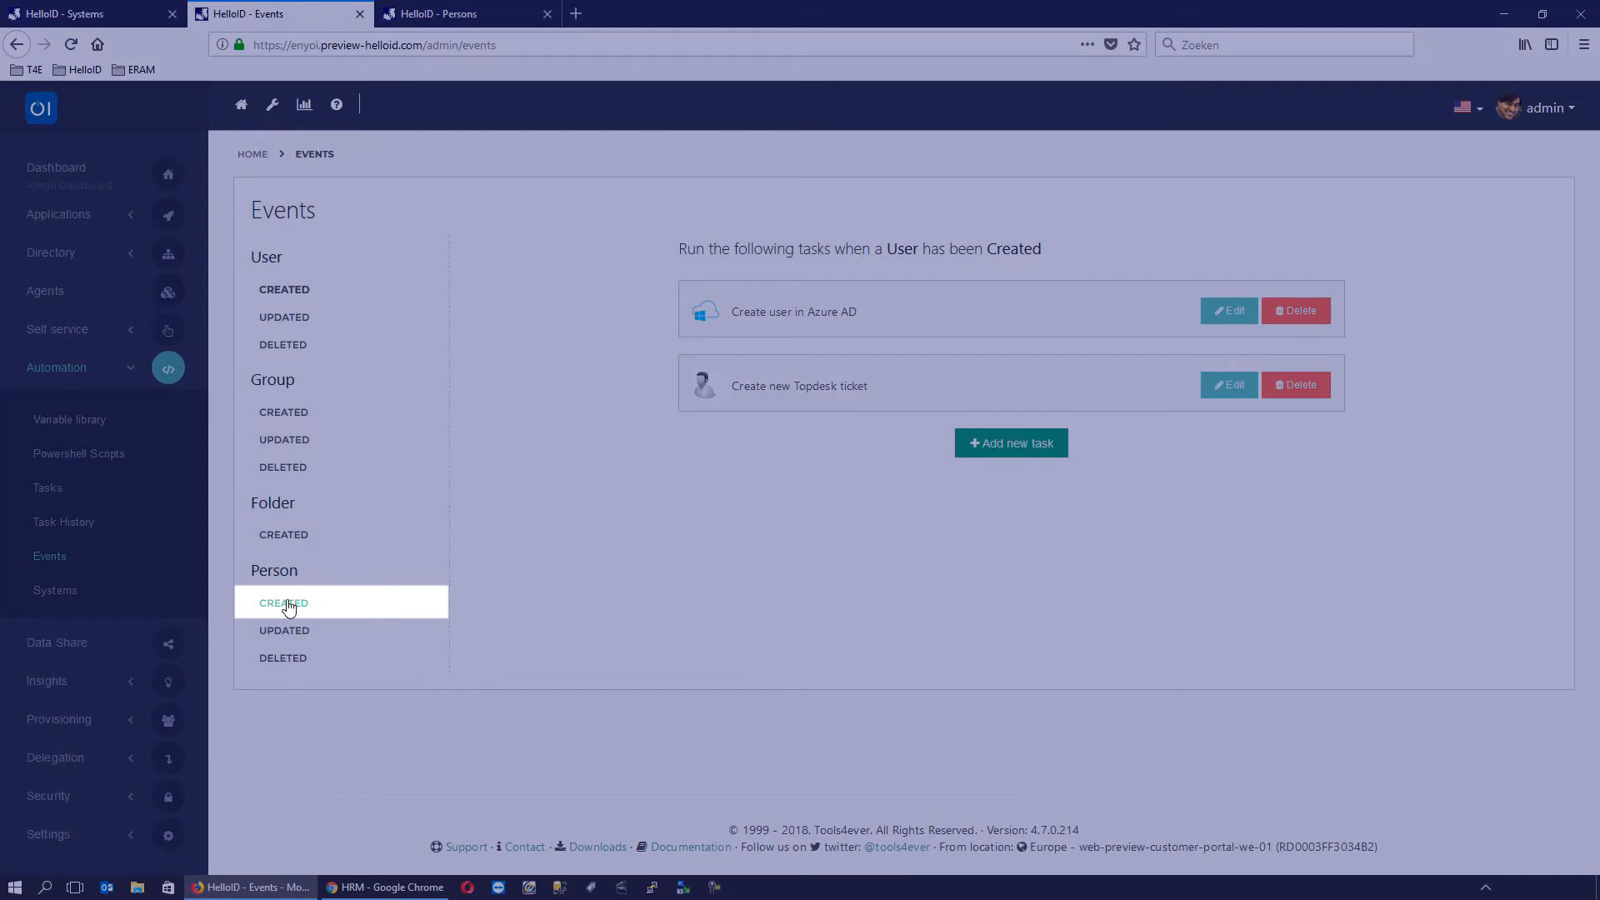
pyautogui.click(289, 606)
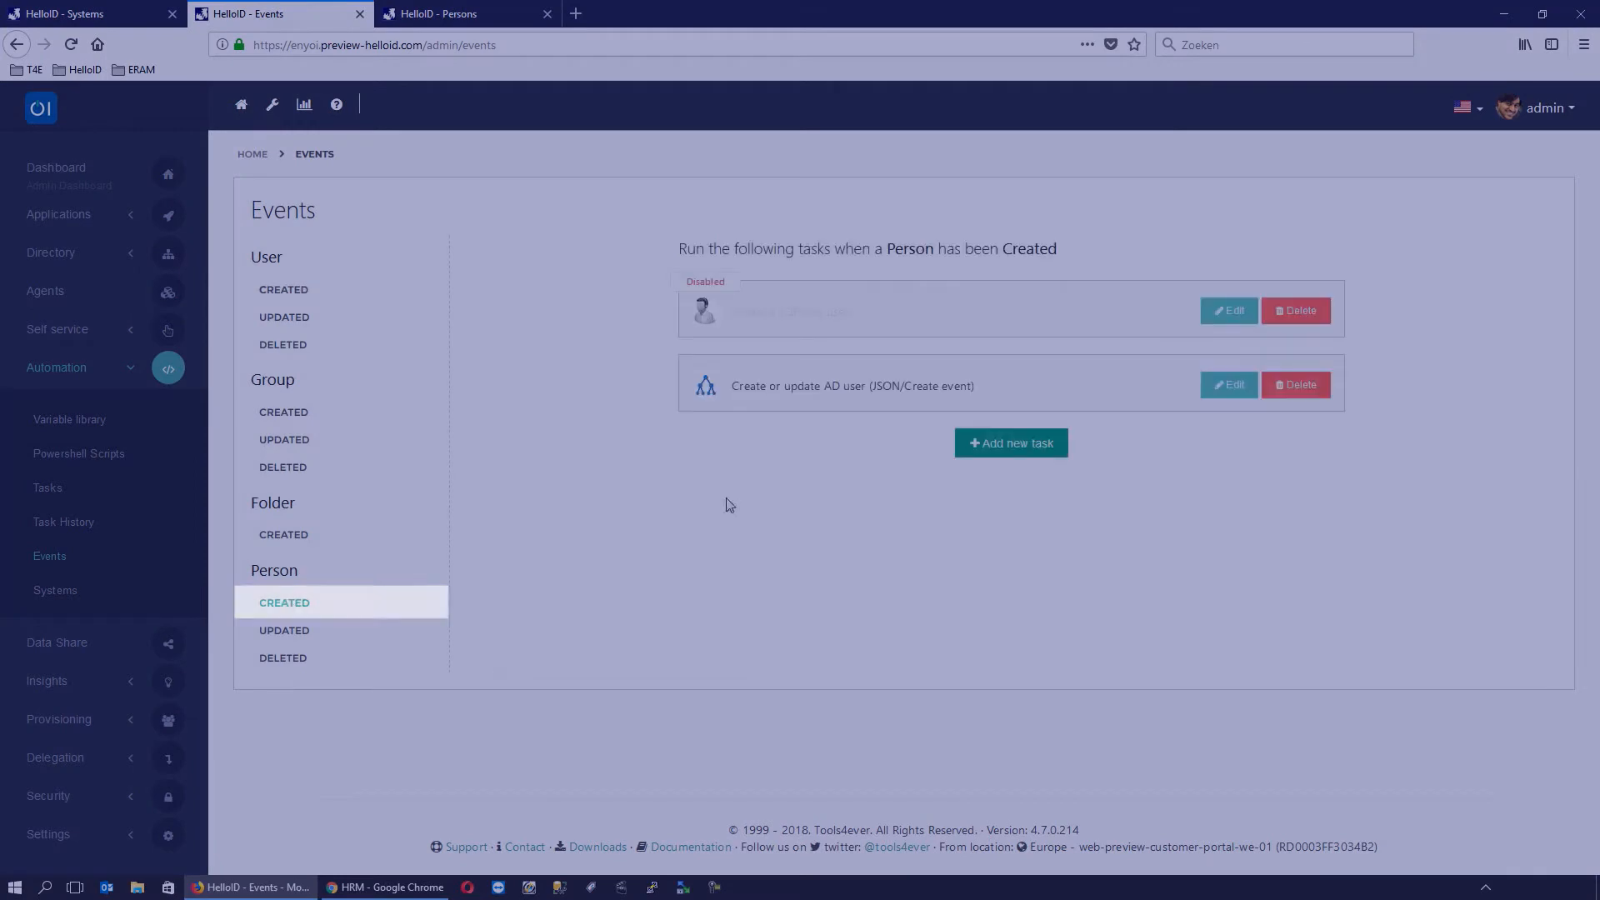
pyautogui.click(1229, 386)
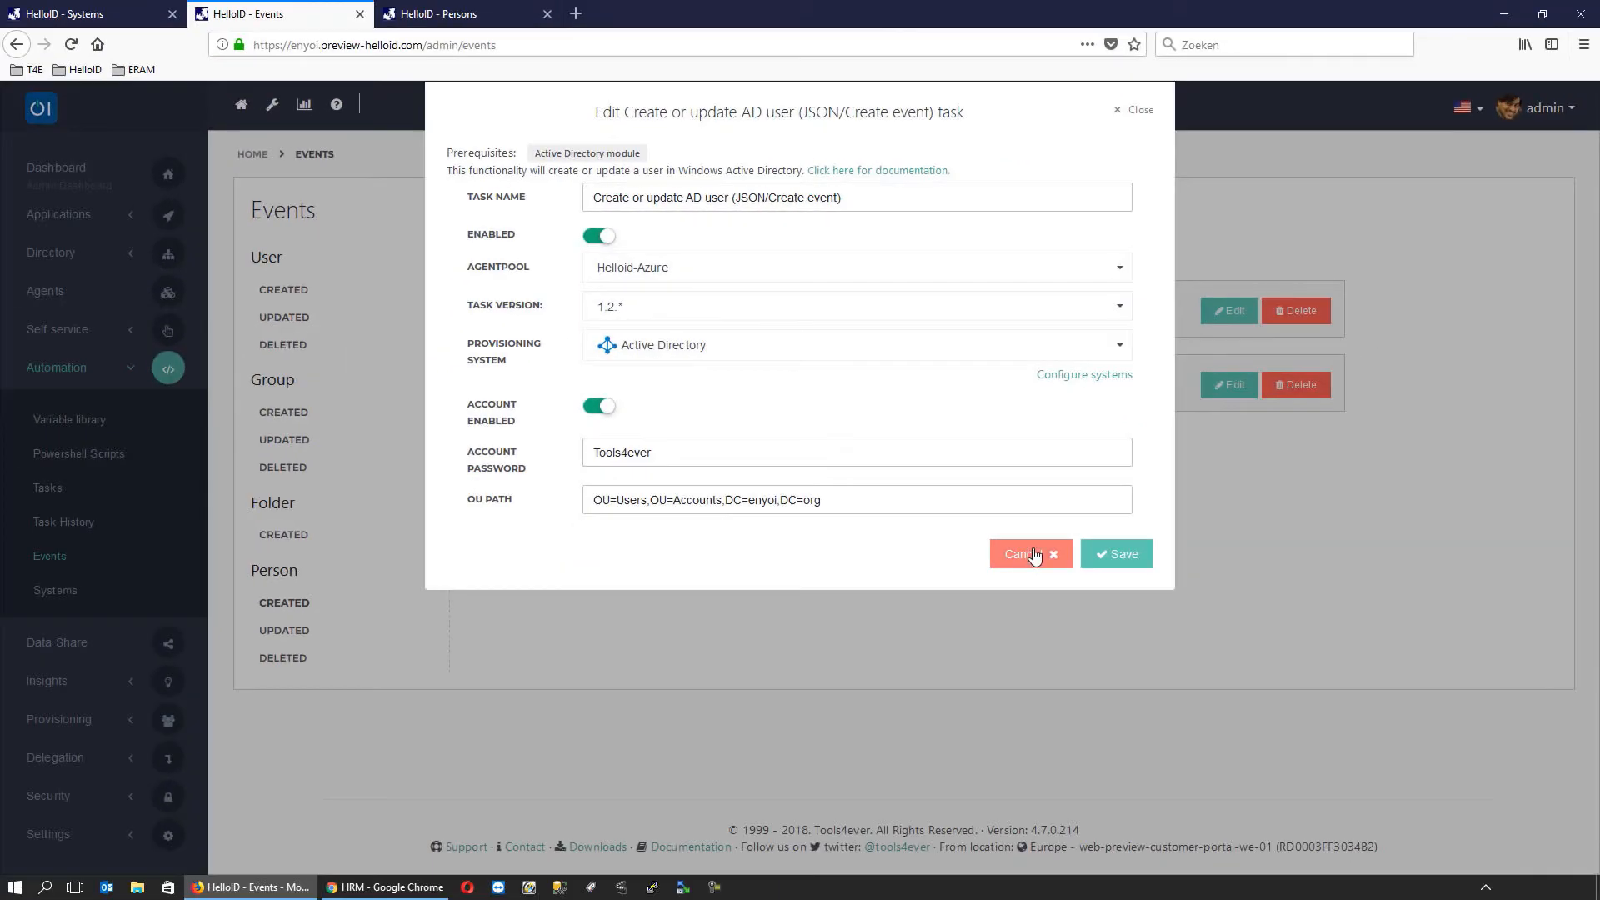
pyautogui.click(1033, 556)
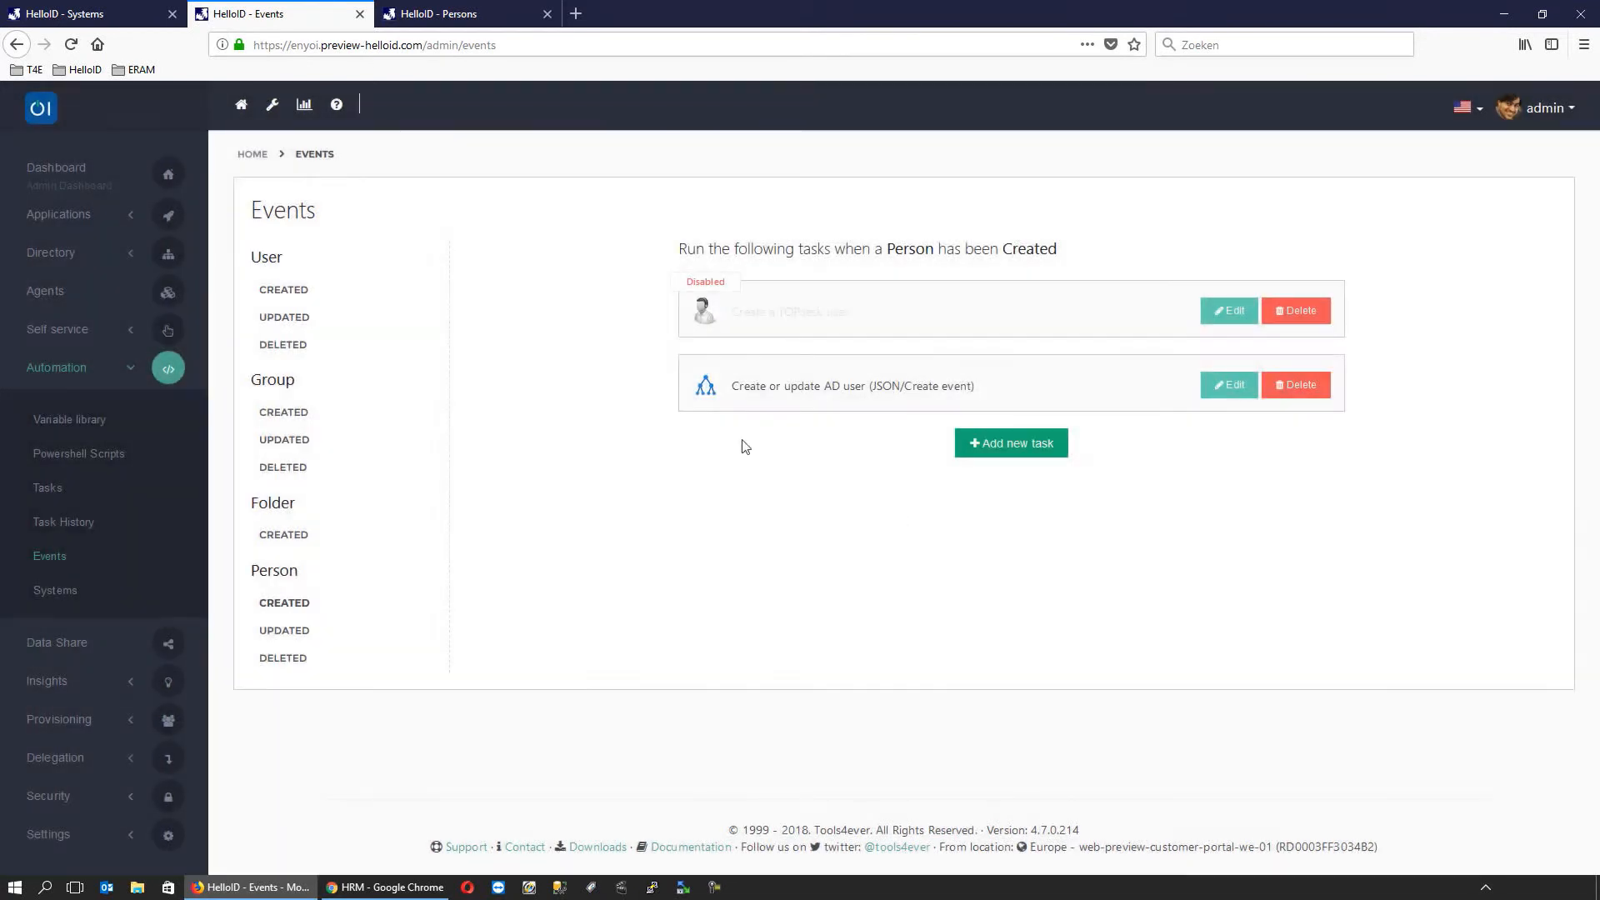
# Return to the provisioning systems, close the person events, and examine all target mapping rules of Active Directory
pyautogui.click(77, 16)
pyautogui.click(1557, 118)
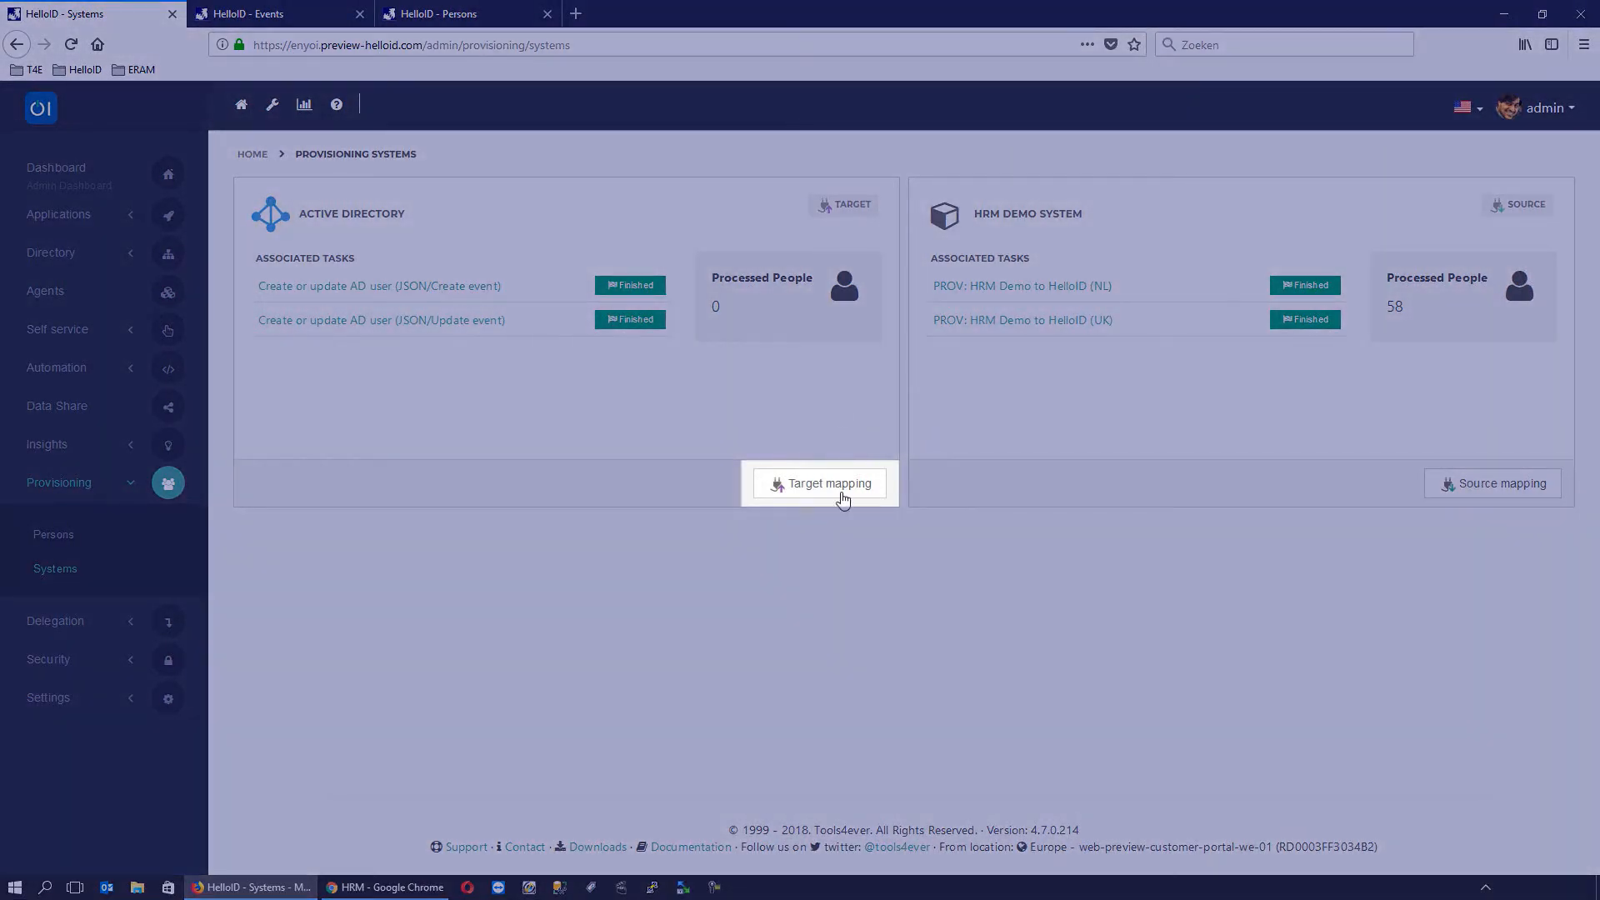
pyautogui.click(832, 486)
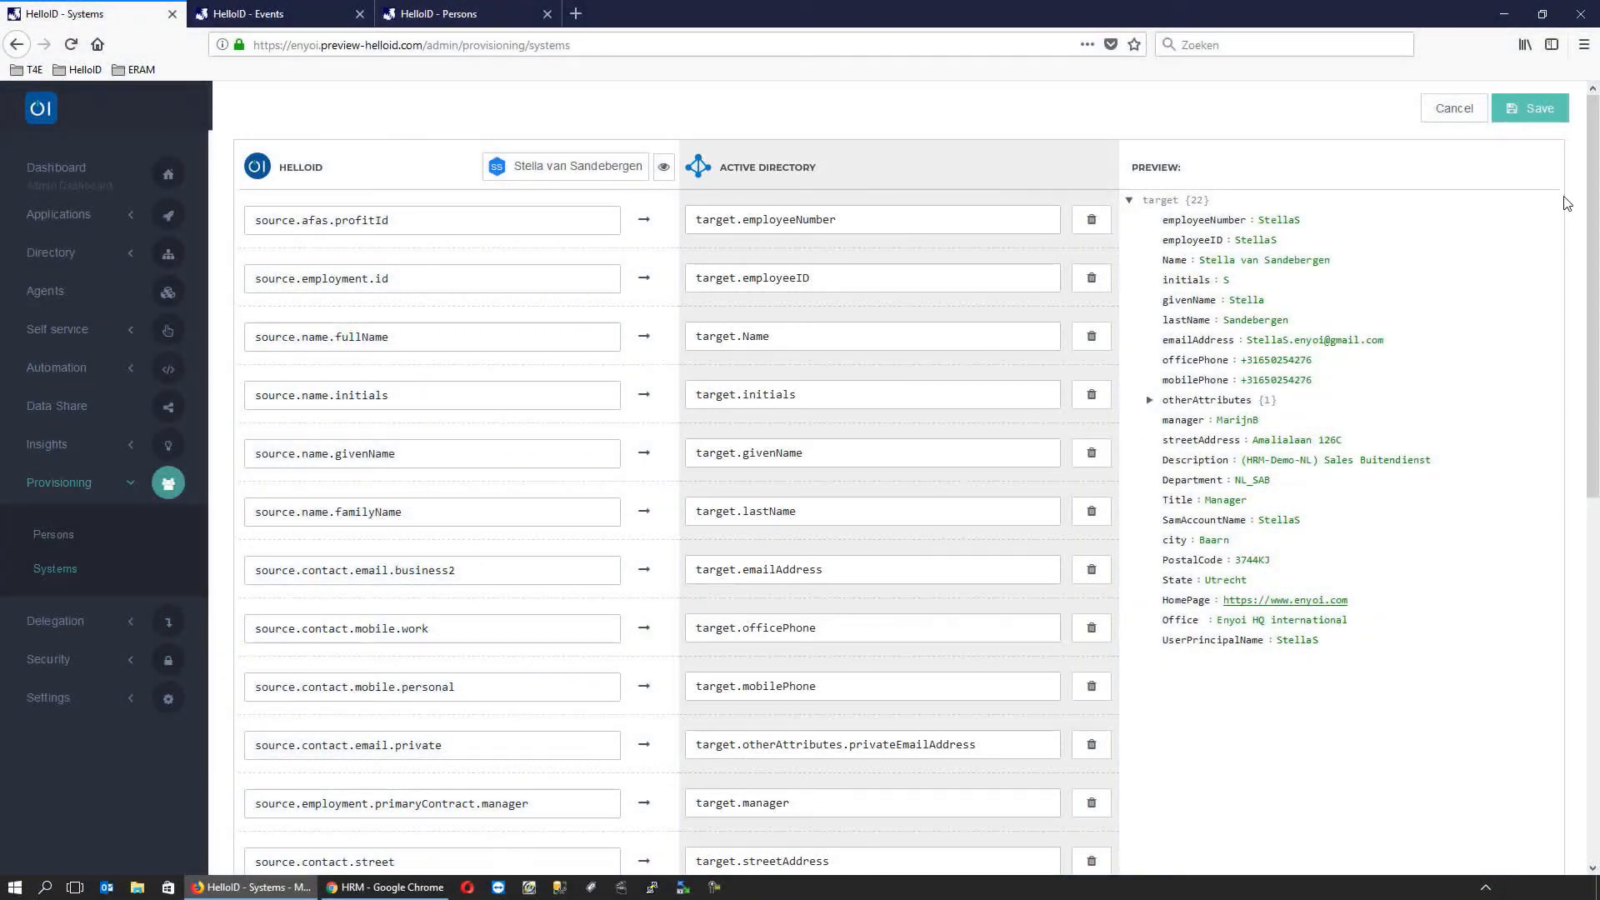
pyautogui.moveTo(1593, 203); pyautogui.dragTo(1577, 568)
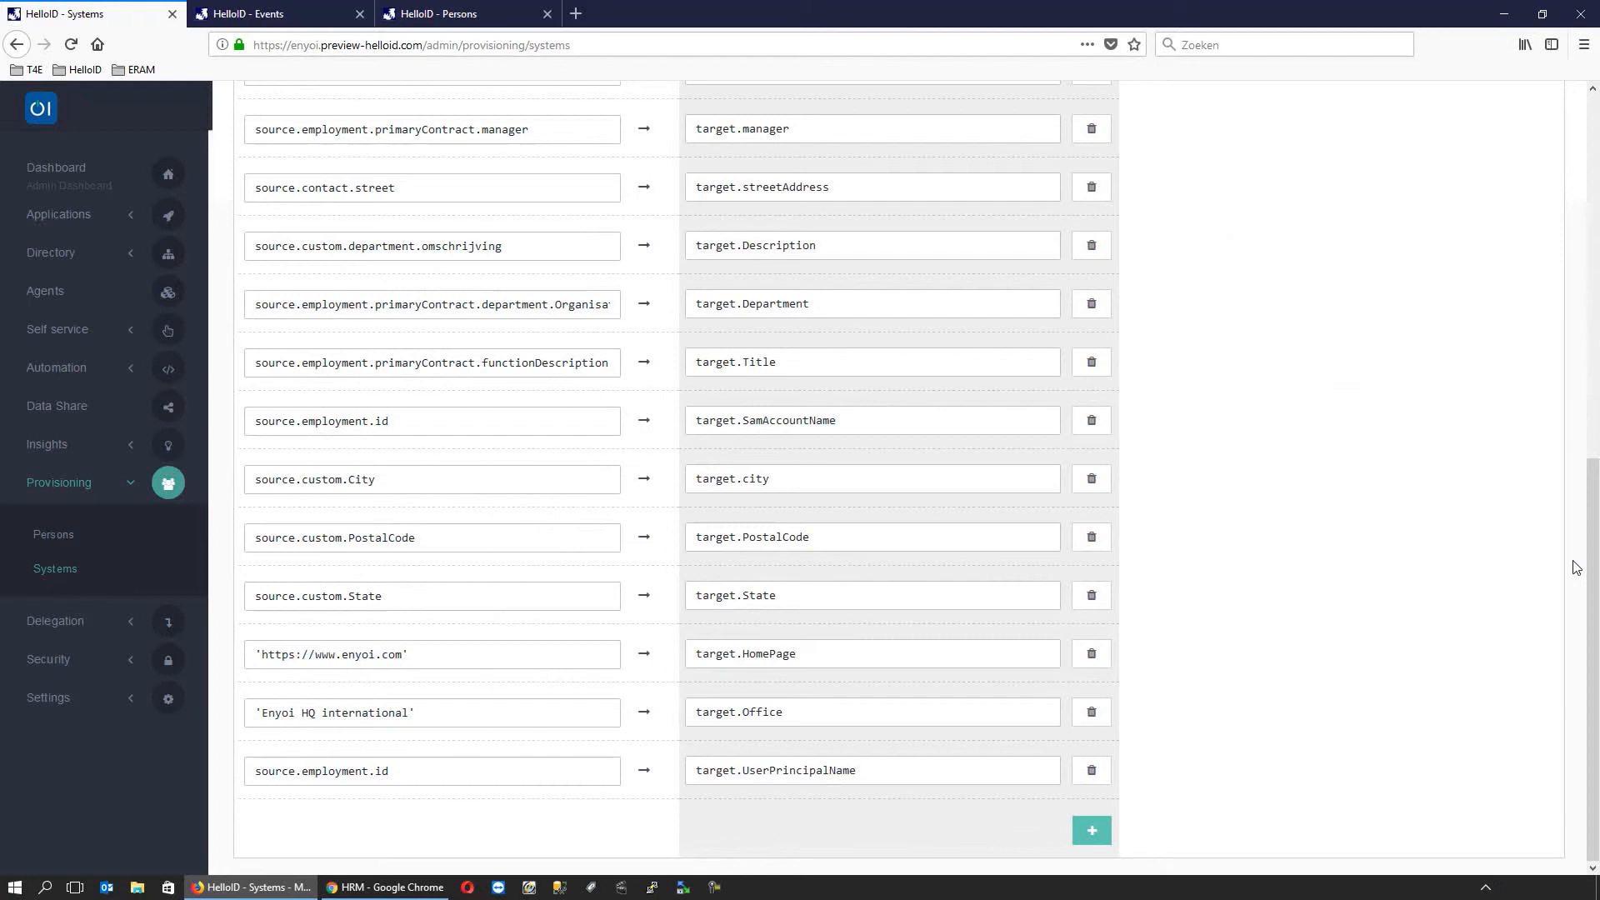
pyautogui.moveTo(1595, 536); pyautogui.dragTo(1590, 146)
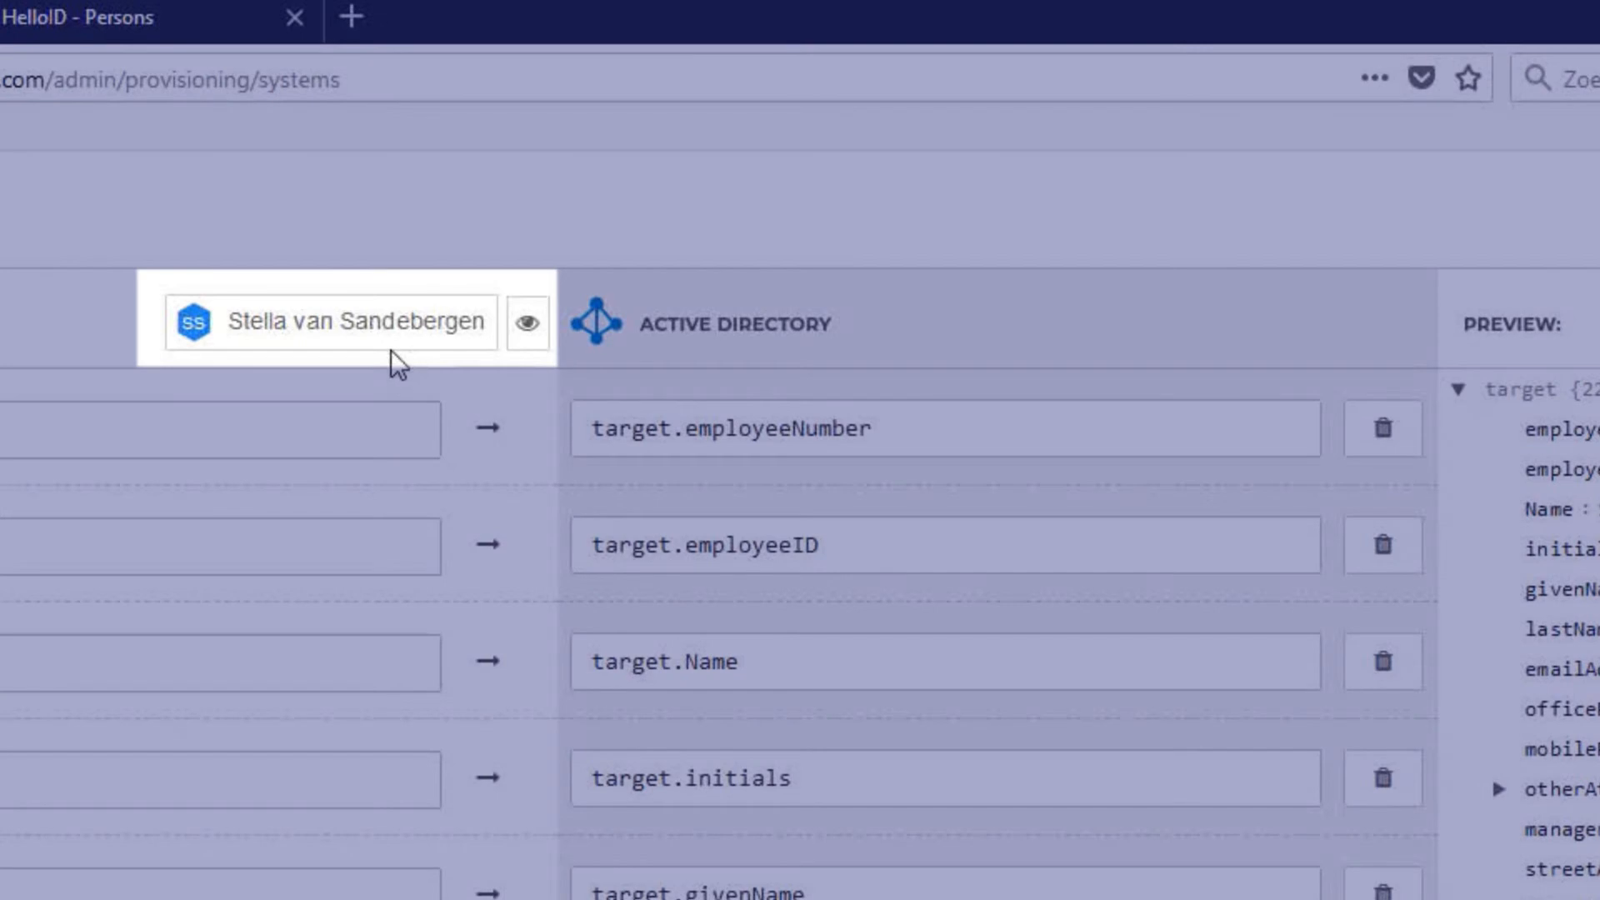
# Find the newly created person by first name and use that person as the preview source for the Active Directory mapping
pyautogui.click(431, 279)
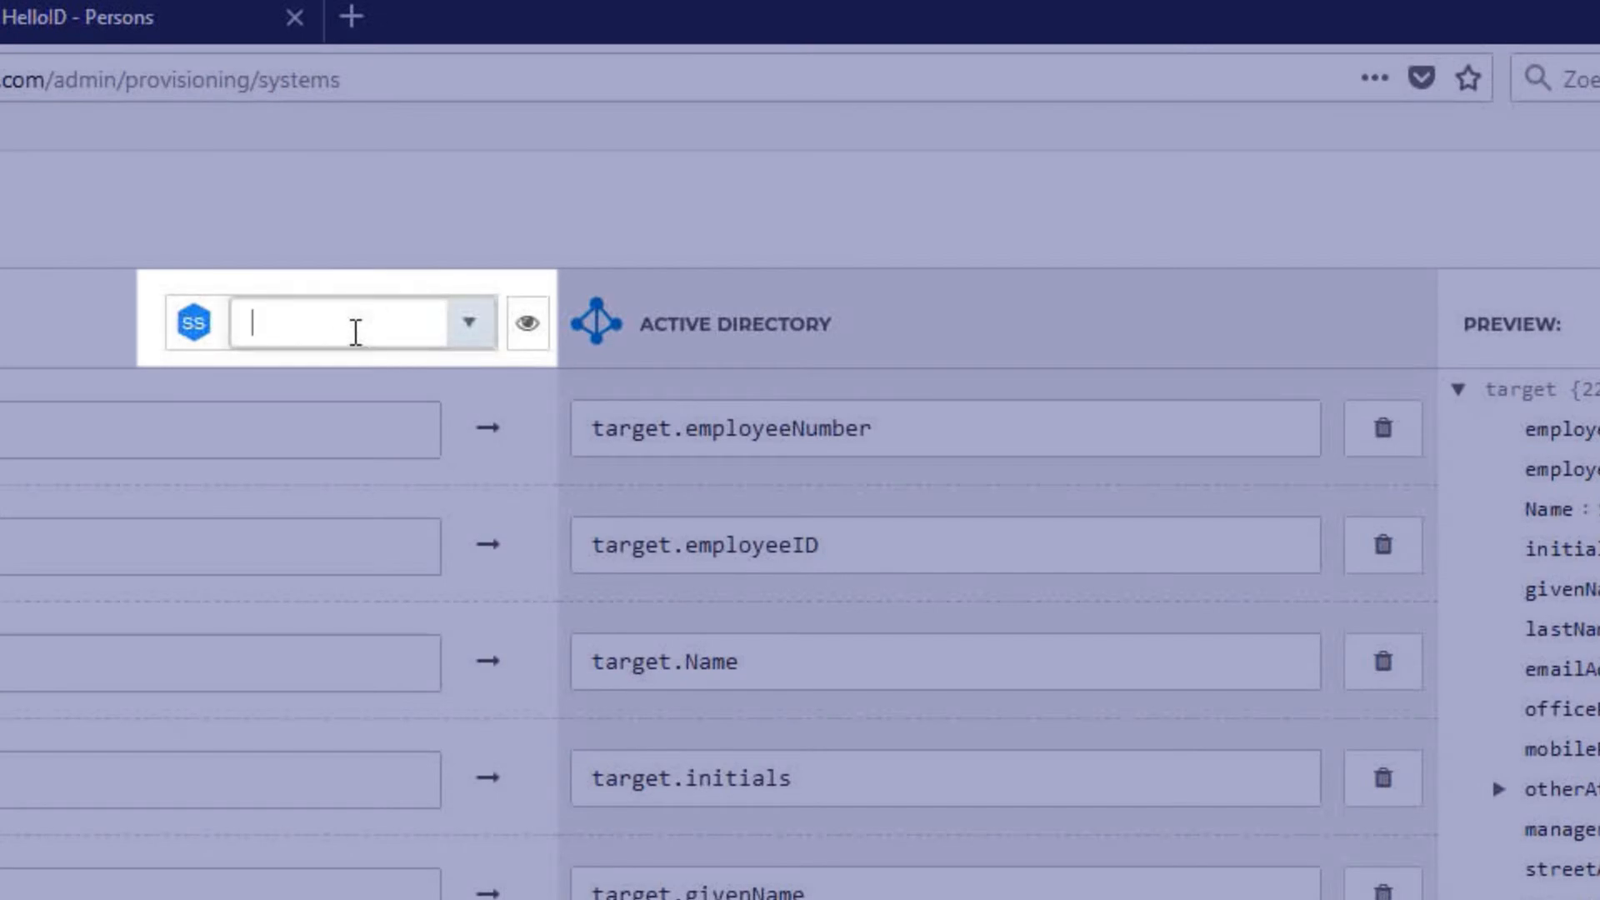
pyautogui.write('john')
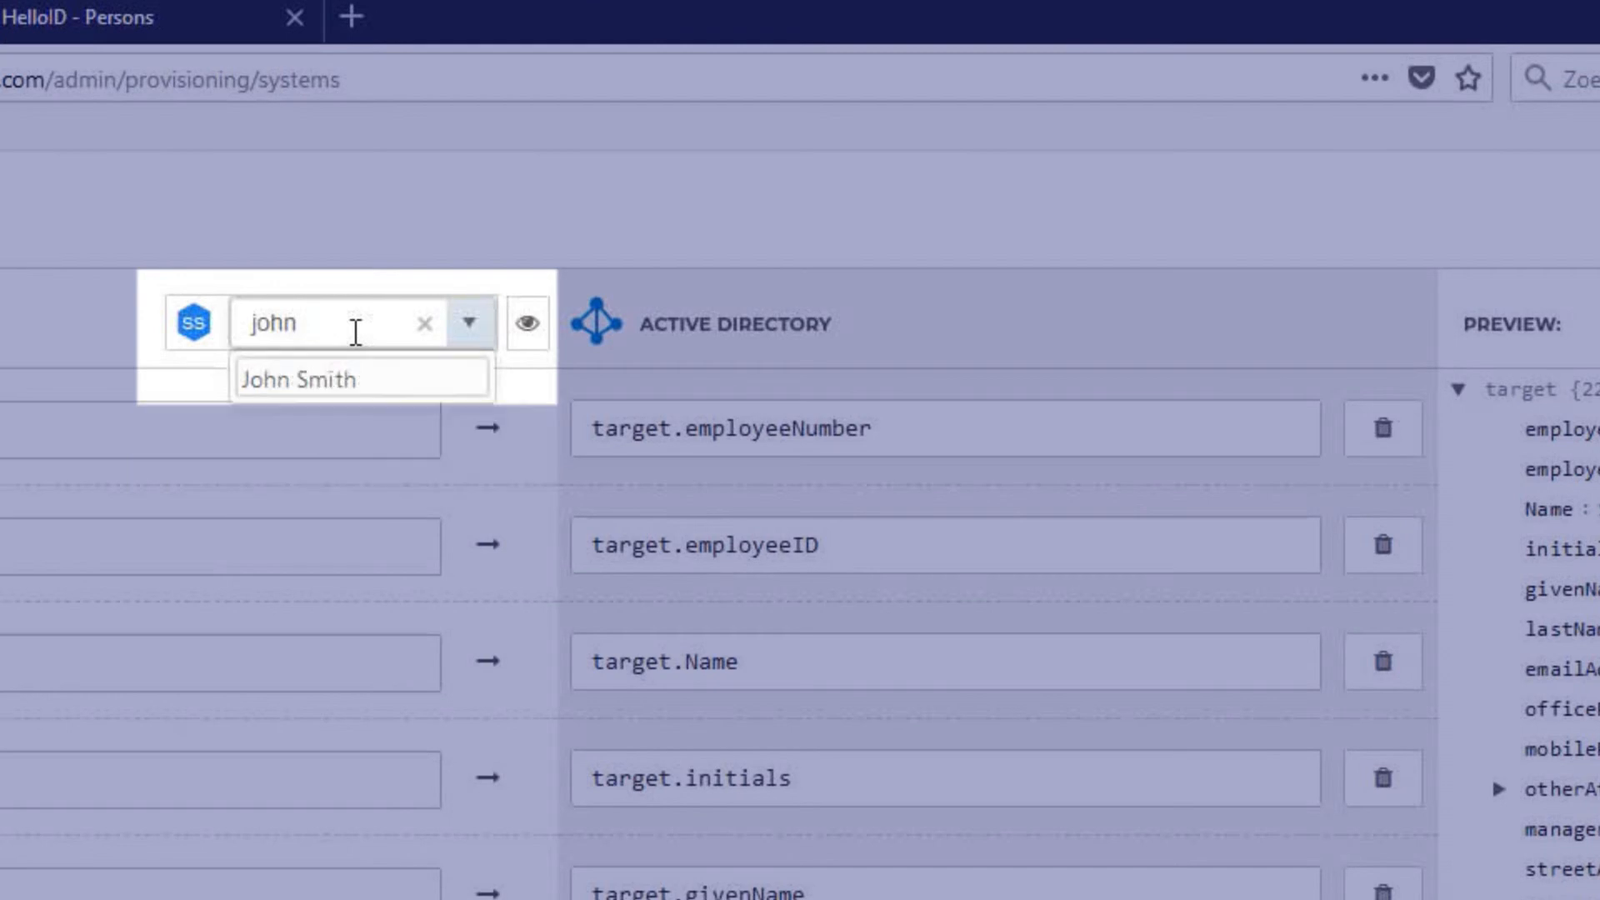
pyautogui.click(350, 380)
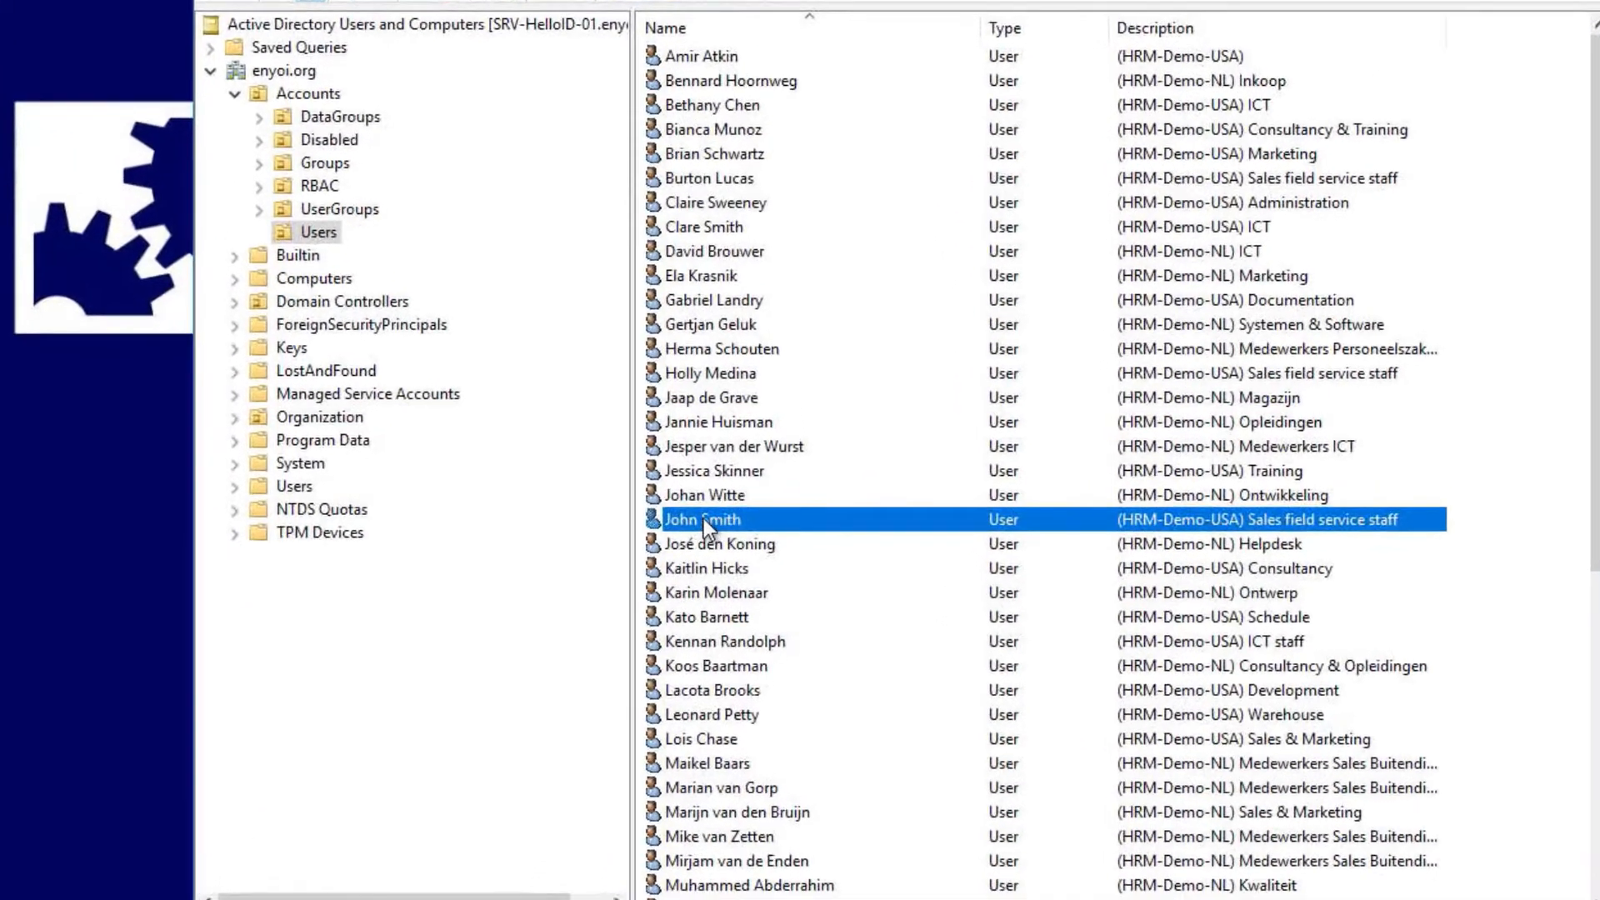
# Switch to Active Directory Users and Computers and check the same person's general, account and organization properties in Accounts > Users
pyautogui.doubleClick(704, 518)
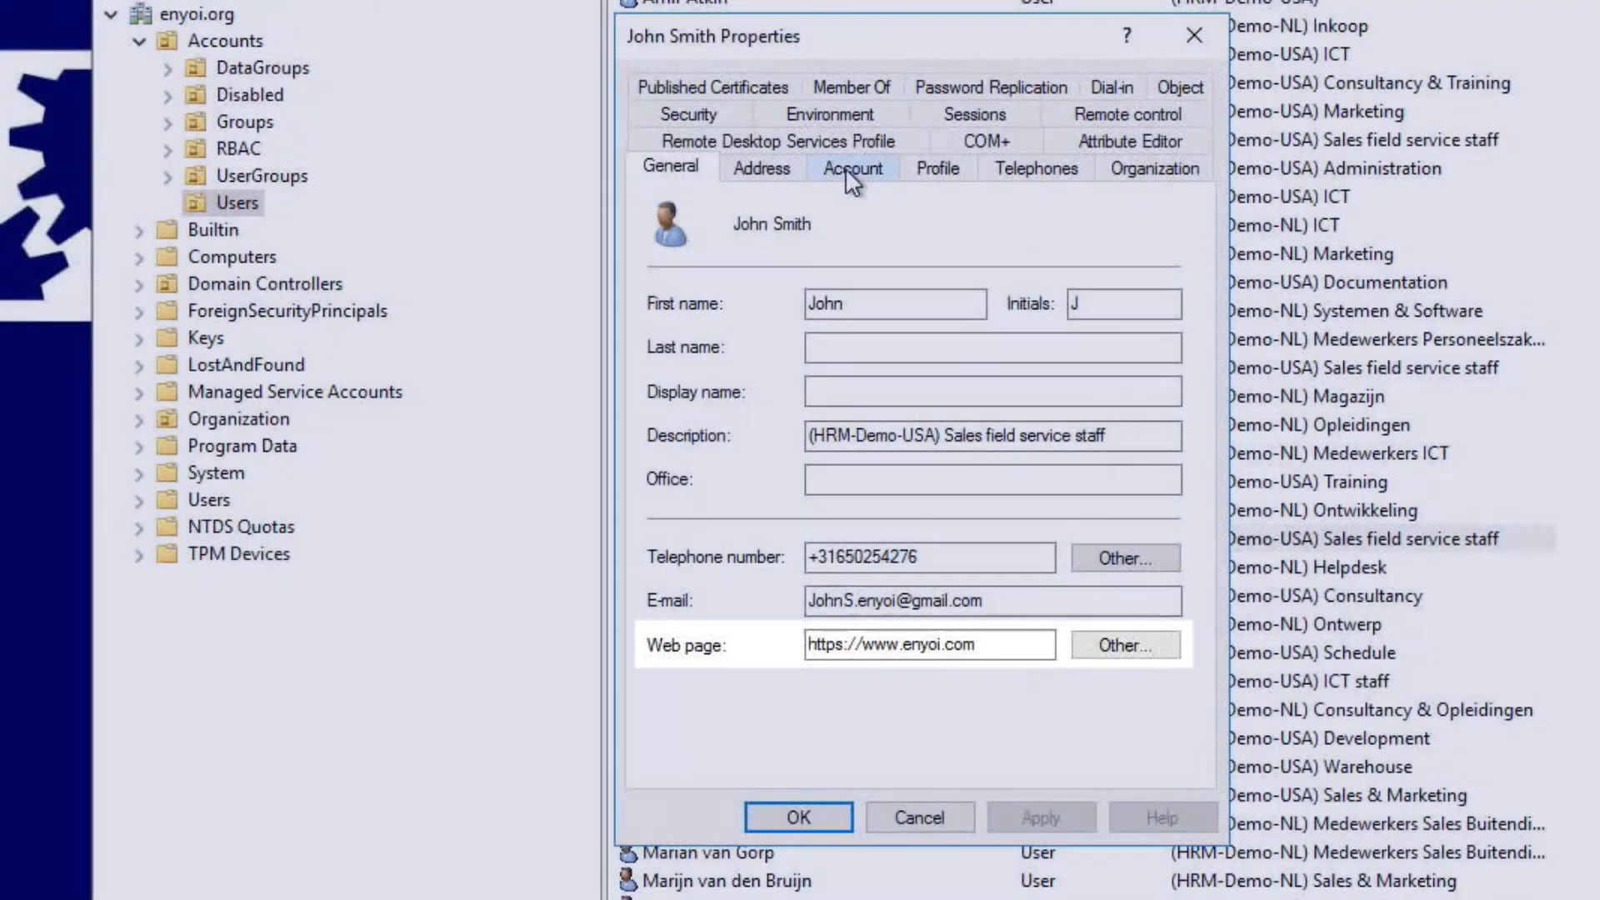
pyautogui.click(845, 169)
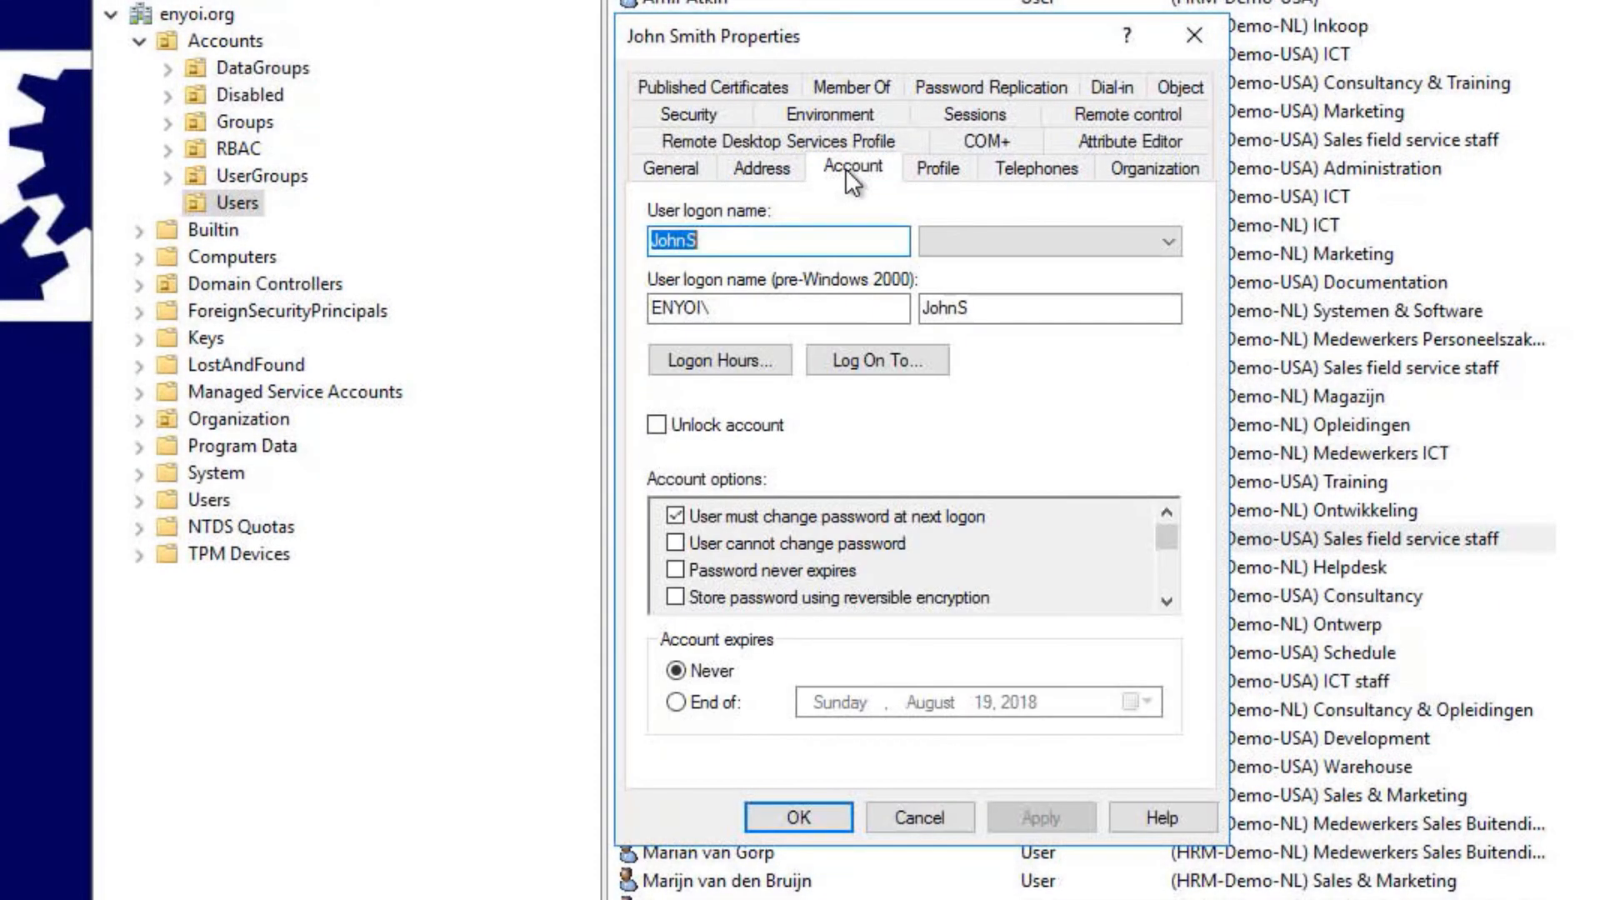
pyautogui.click(1162, 163)
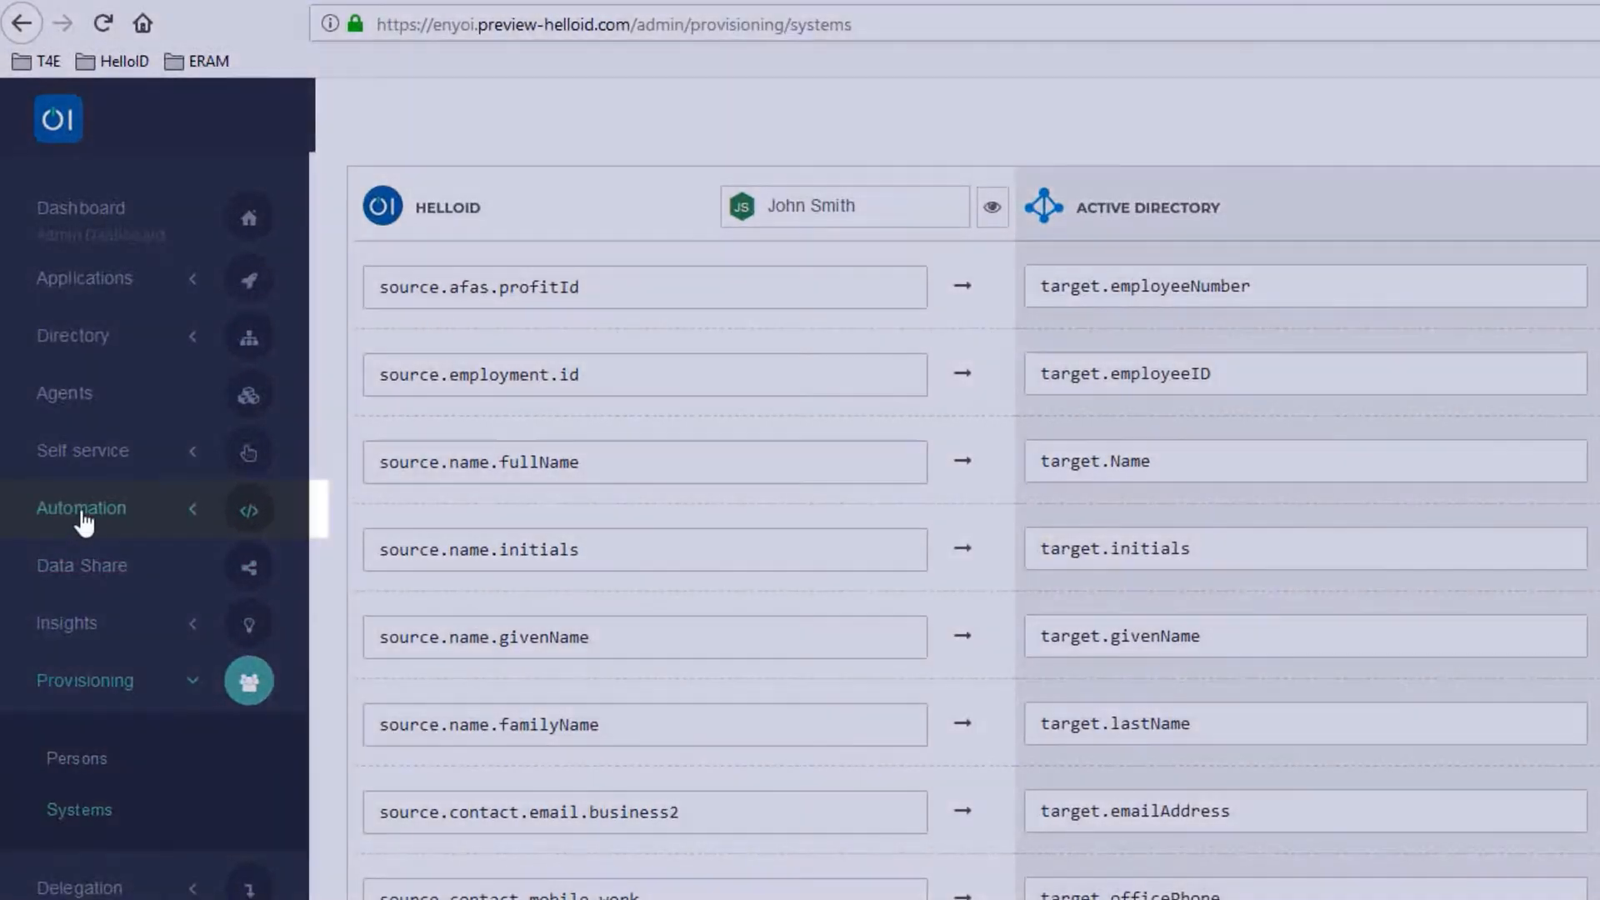
# View the Active Directory connection settings among the automation systems, and close them without changes
pyautogui.click(75, 350)
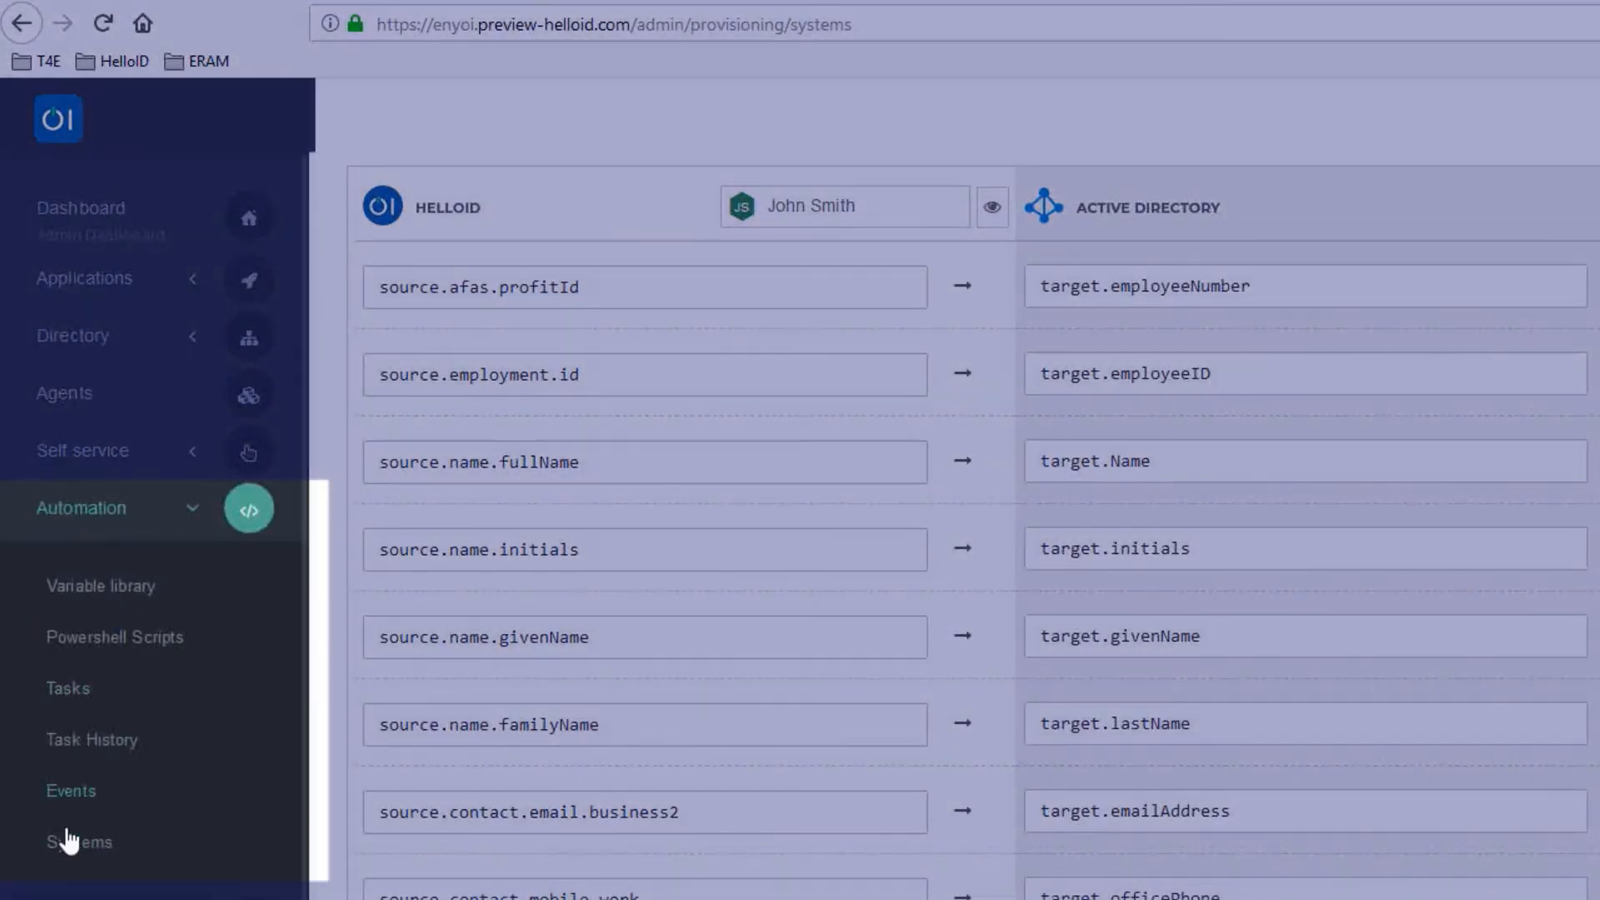
pyautogui.click(64, 842)
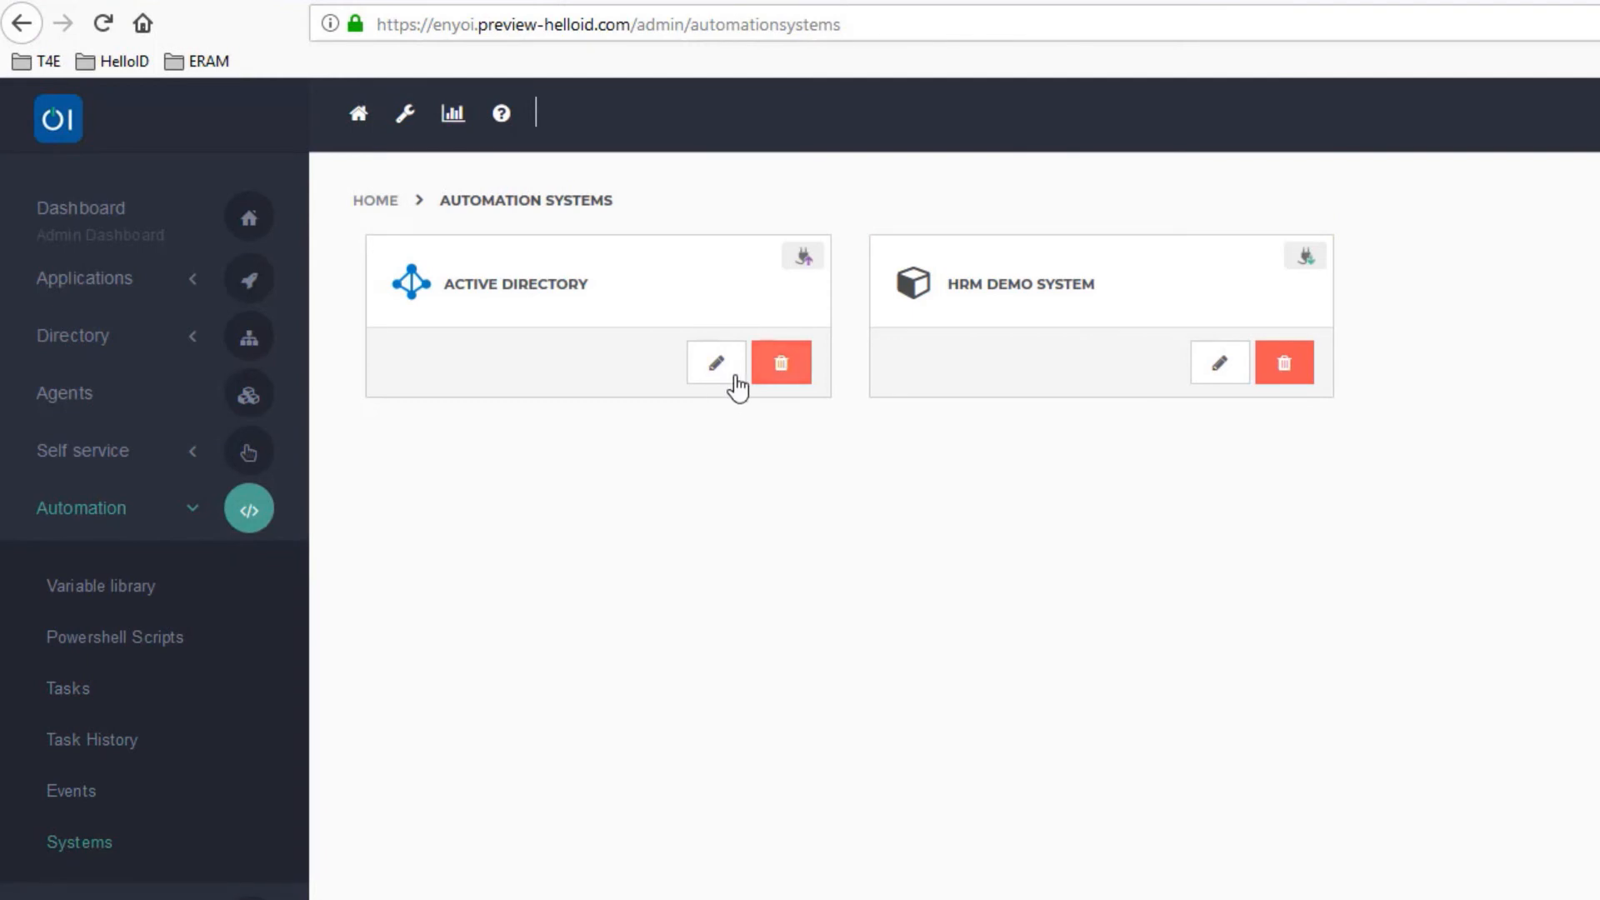
pyautogui.click(715, 367)
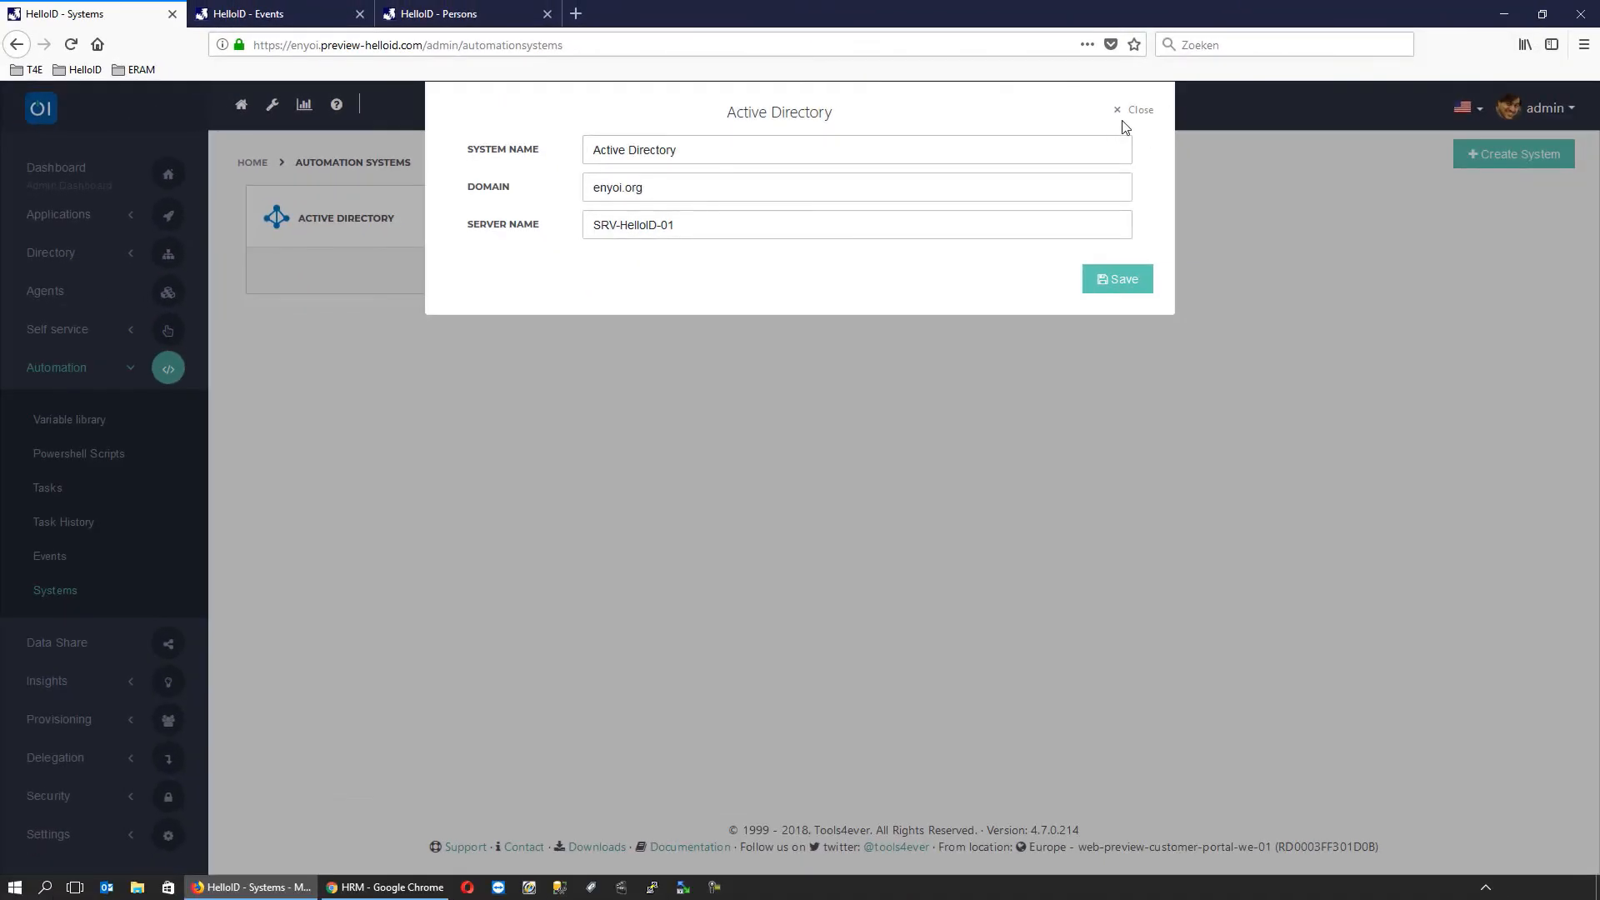
pyautogui.click(1141, 112)
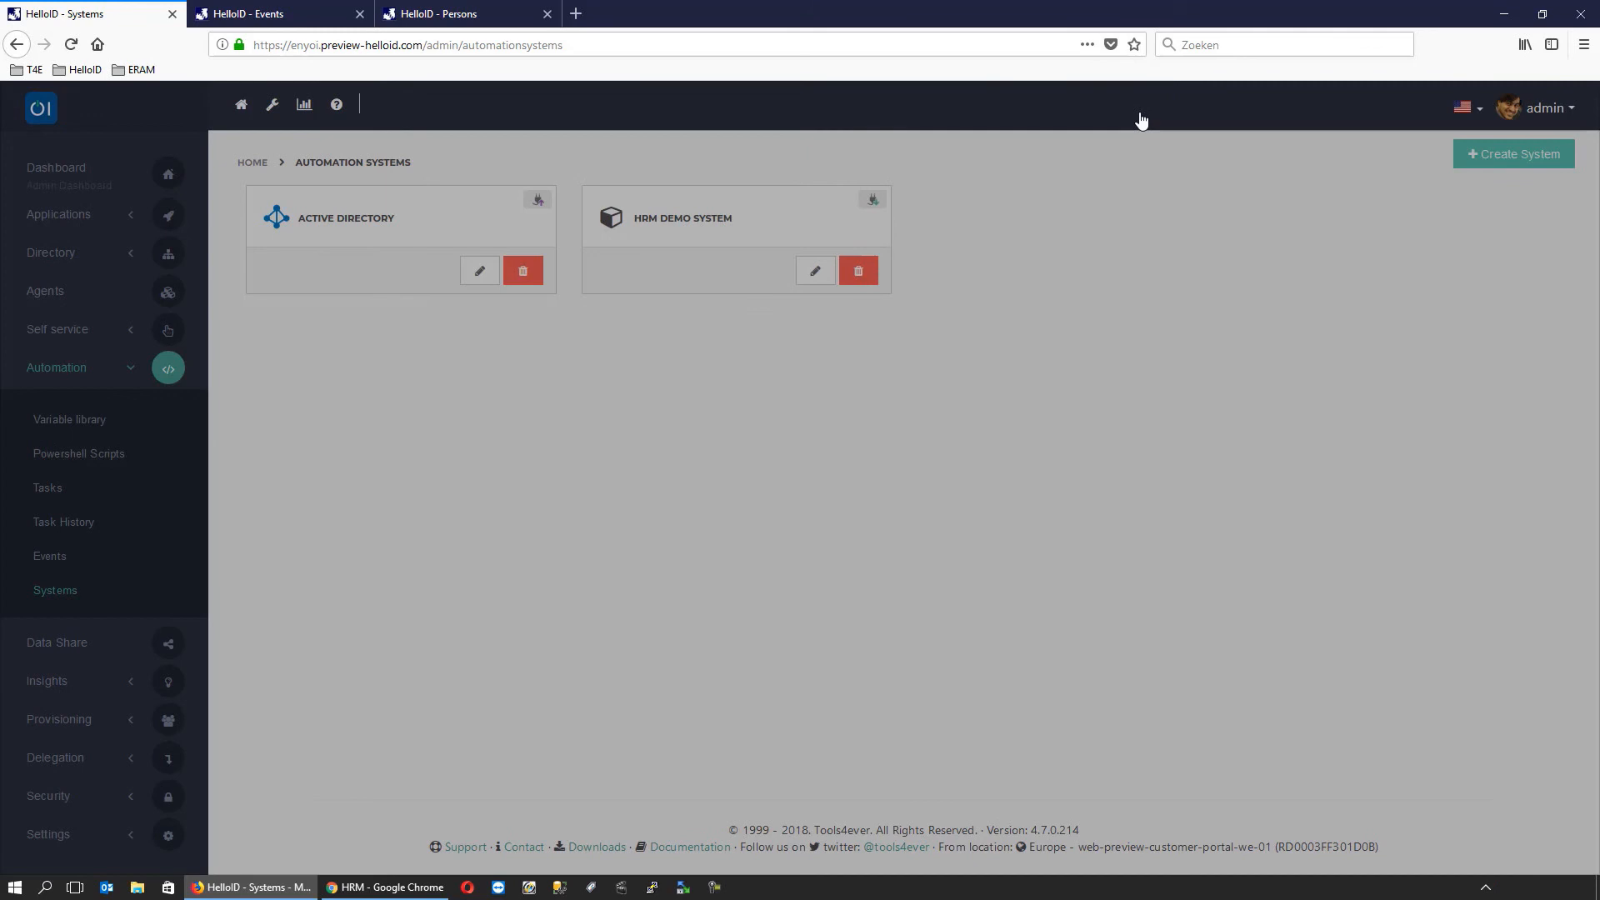